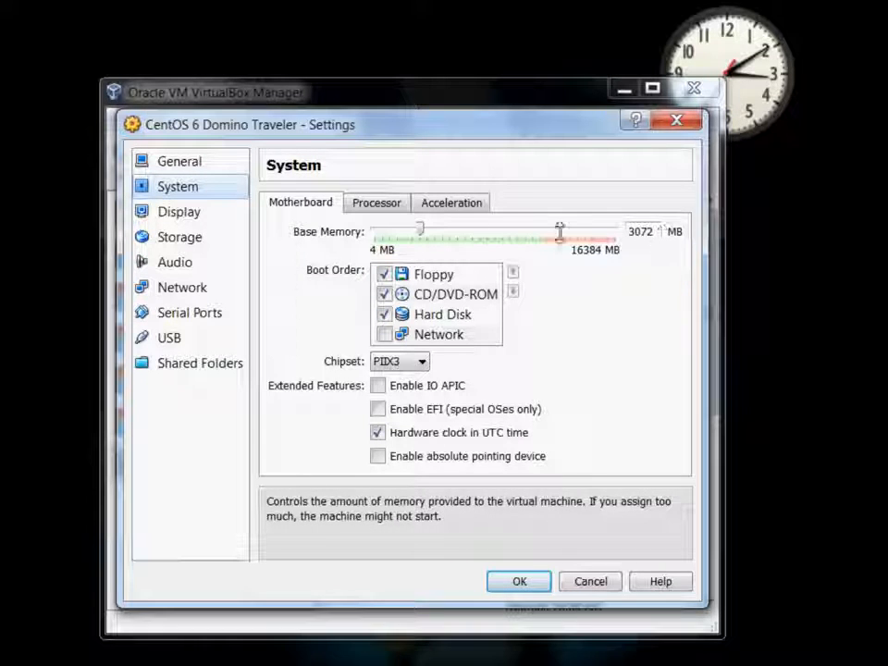
Review Processor, Acceleration, Display and Storage settings, confirm CentOS-6.0-i386-bin-DVD.iso on IDE, and save
{"action": "left_click", "coordinate": [366, 201]}
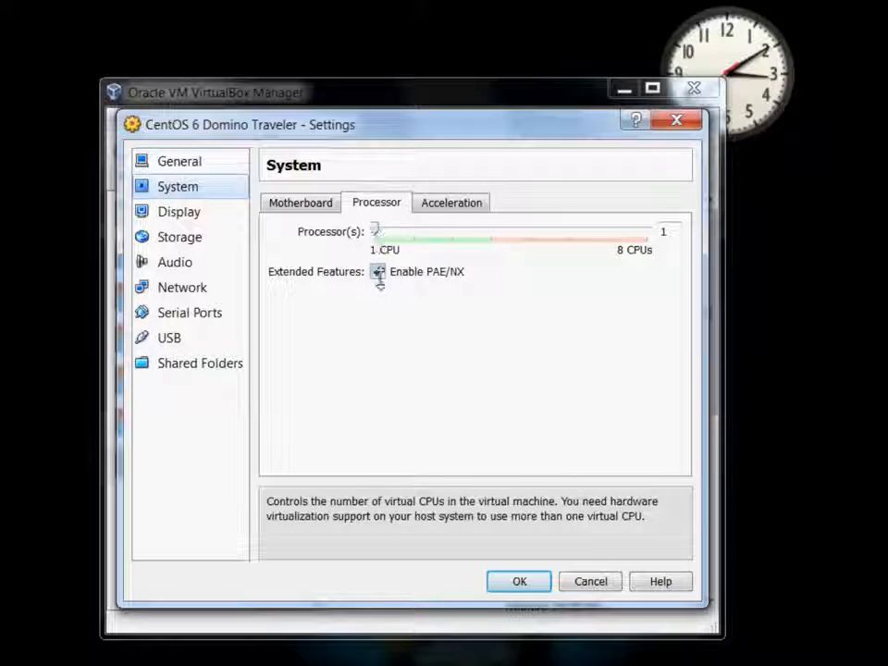
{"action": "left_click", "coordinate": [430, 204]}
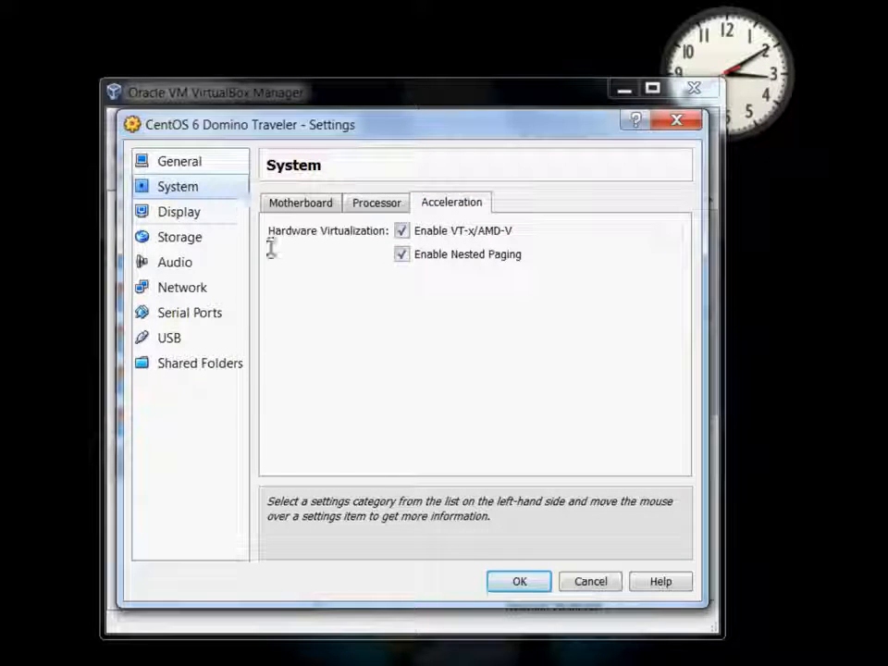
{"action": "left_click", "coordinate": [176, 213]}
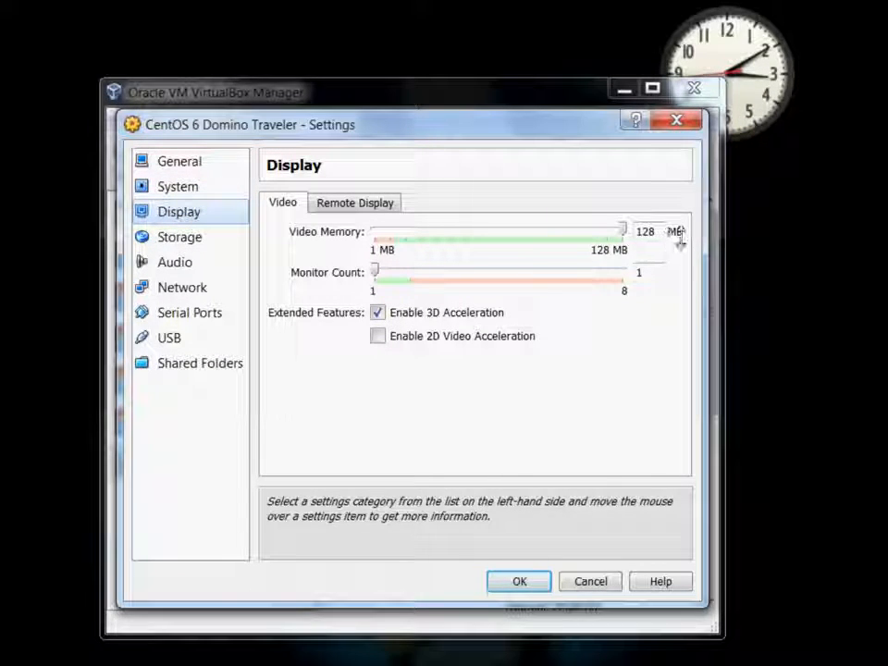
{"action": "mouse_move", "coordinate": [392, 309]}
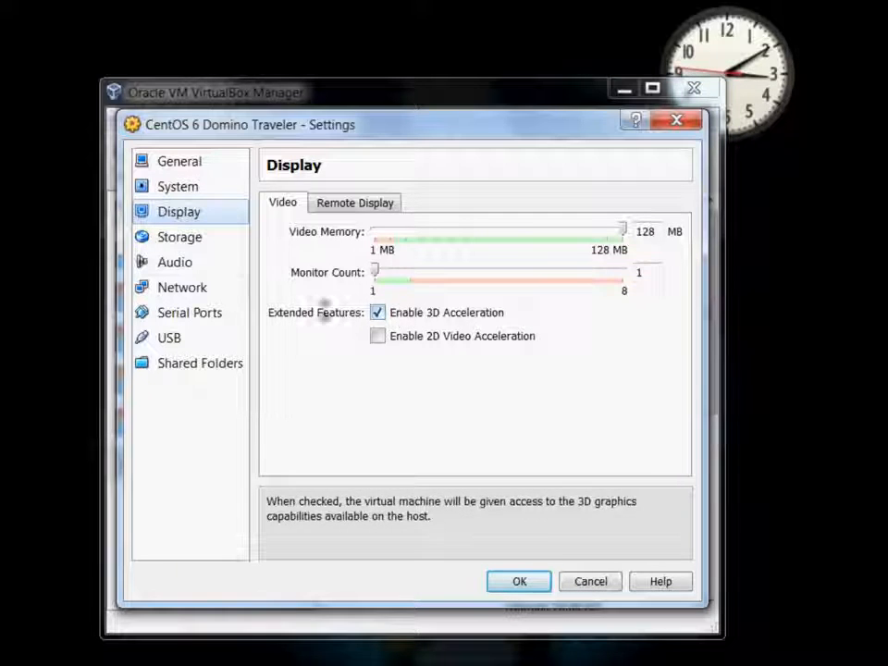
{"action": "left_click", "coordinate": [173, 237]}
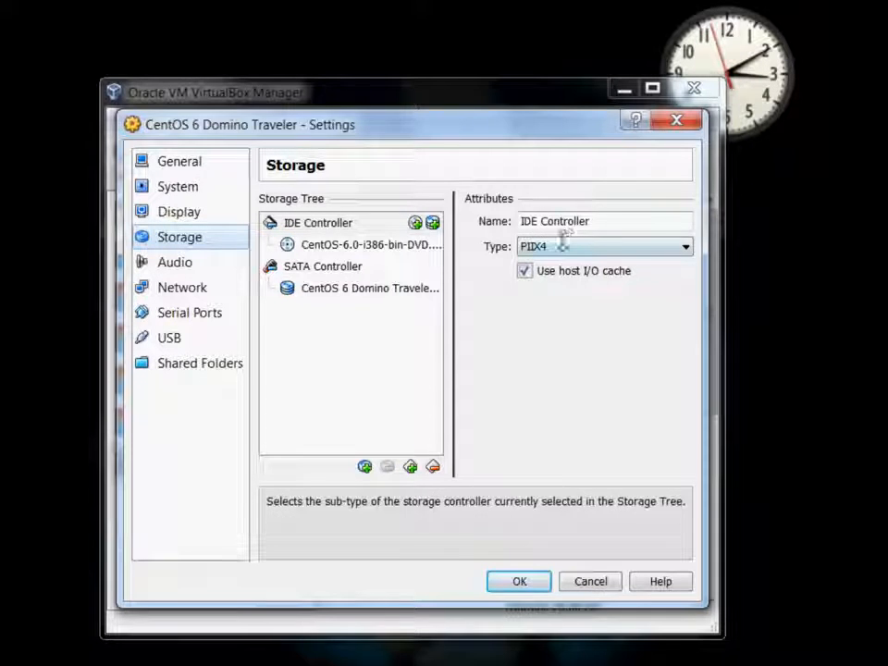
{"action": "left_click", "coordinate": [389, 246]}
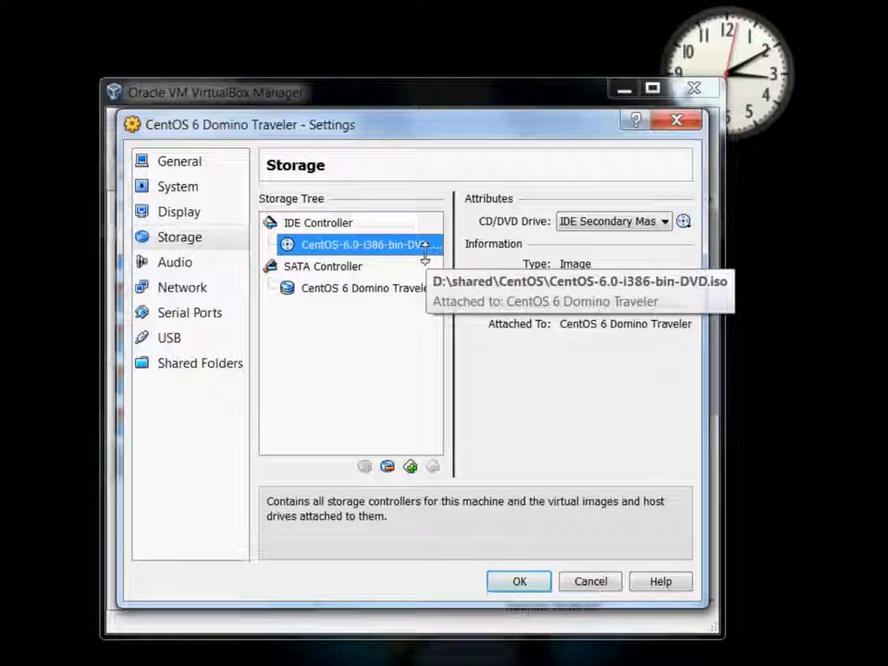
{"action": "left_click", "coordinate": [520, 582]}
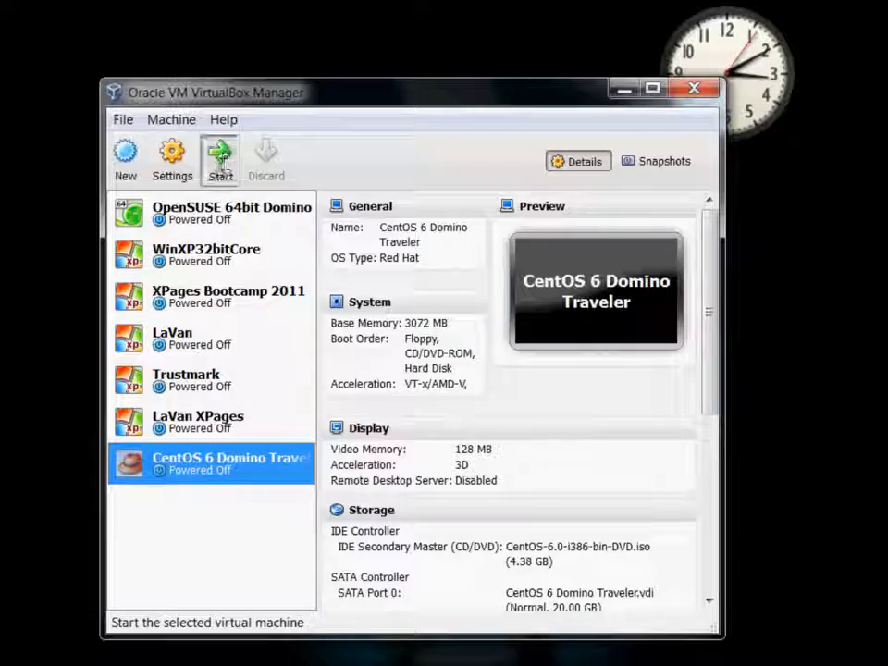
Start the CentOS VM and boot 'Install or upgrade an existing system' from the boot menu
{"action": "left_click", "coordinate": [220, 166]}
{"action": "left_click_drag", "start_coordinate": [385, 173], "coordinate": [299, 85]}
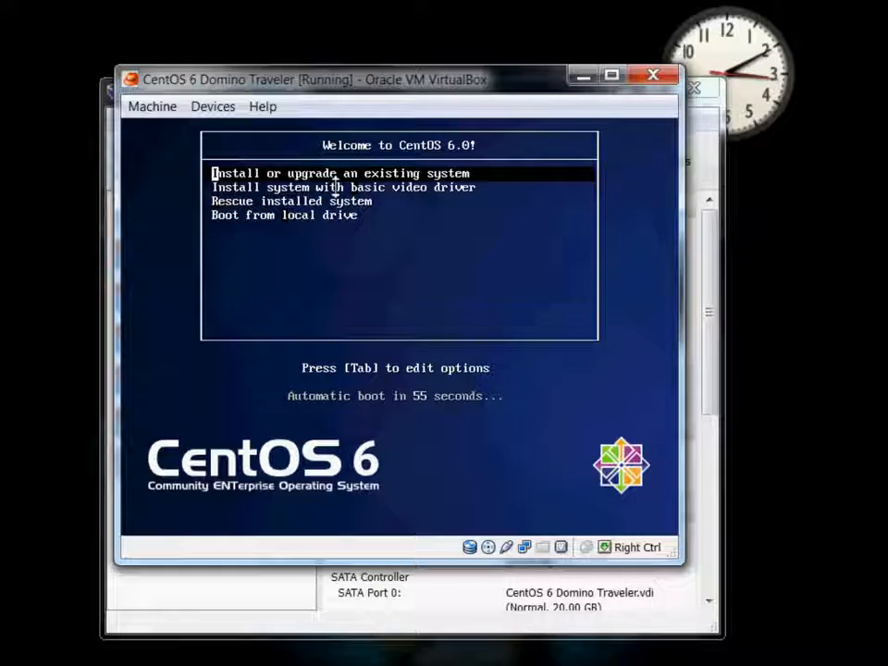
{"action": "key", "text": "Return"}
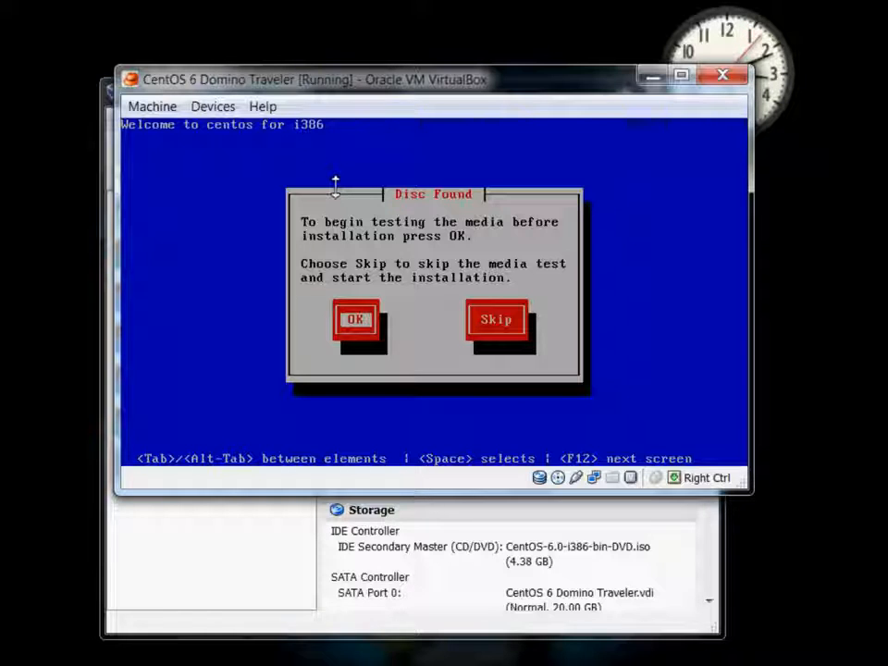
Skip the Disc Found media test, then minimize the Manager and reposition the VM window
{"action": "key", "text": "Tab"}
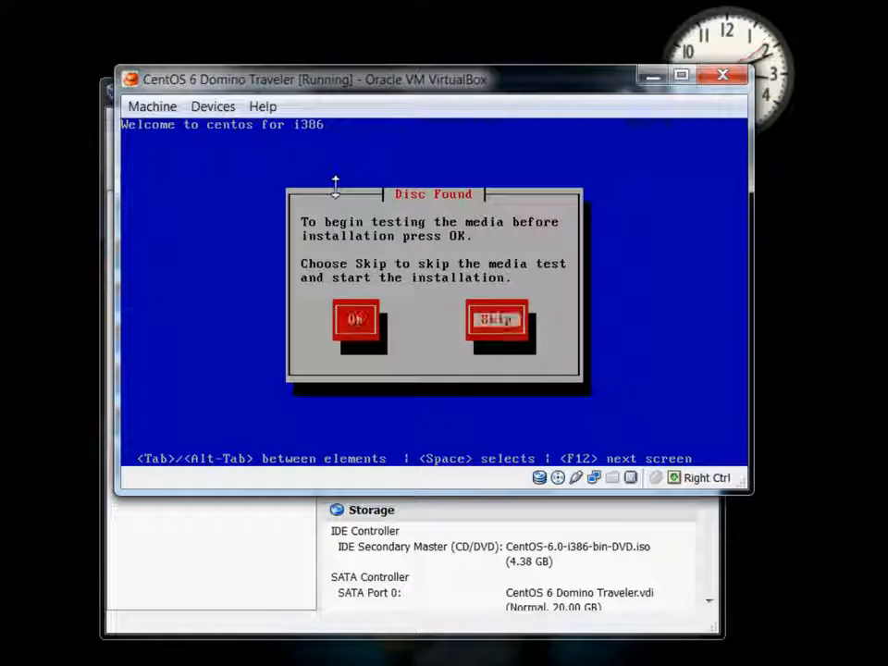
{"action": "key", "text": "Return"}
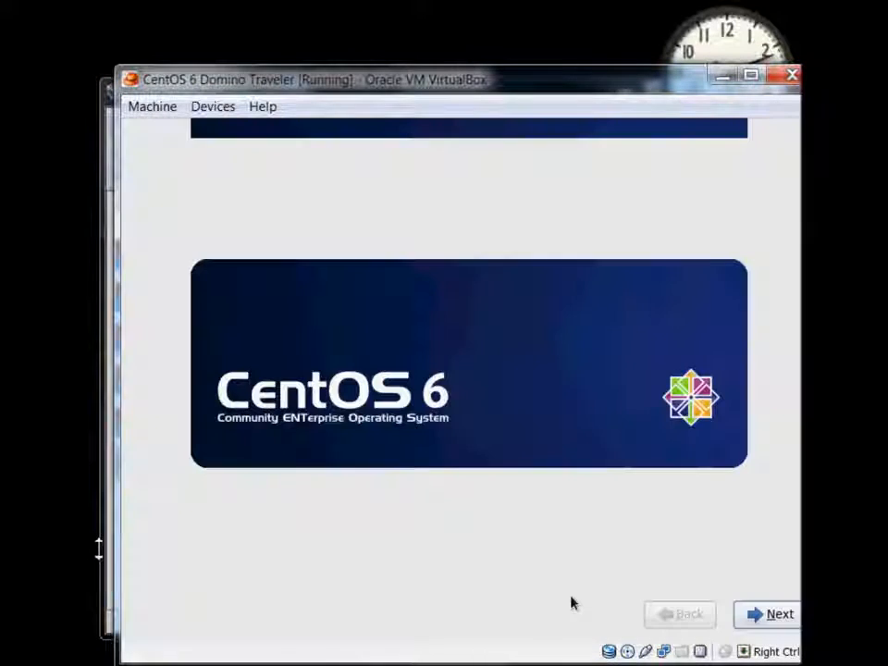
{"action": "left_click", "coordinate": [101, 549]}
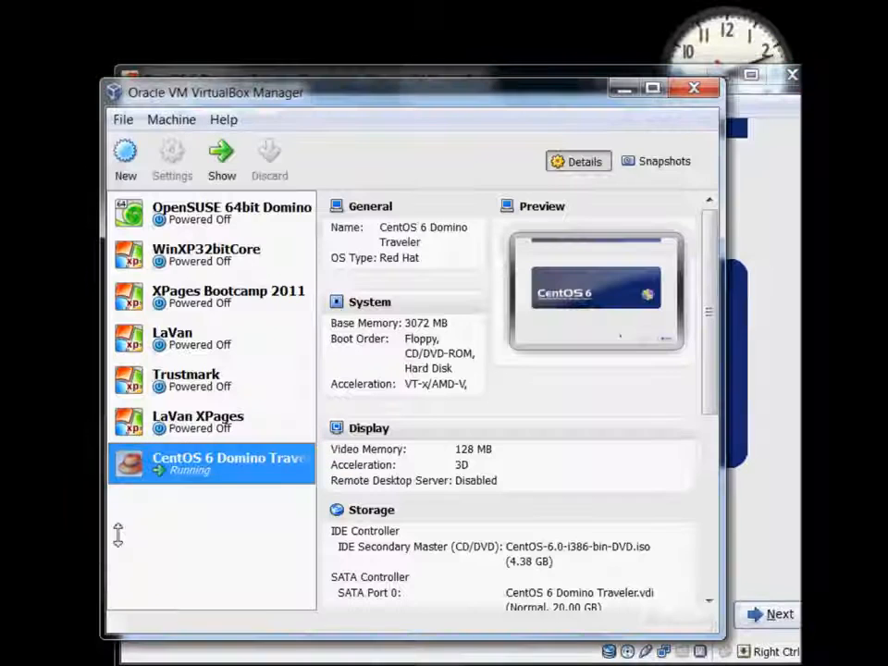
{"action": "left_click", "coordinate": [626, 90]}
{"action": "left_click_drag", "start_coordinate": [574, 84], "coordinate": [539, 32]}
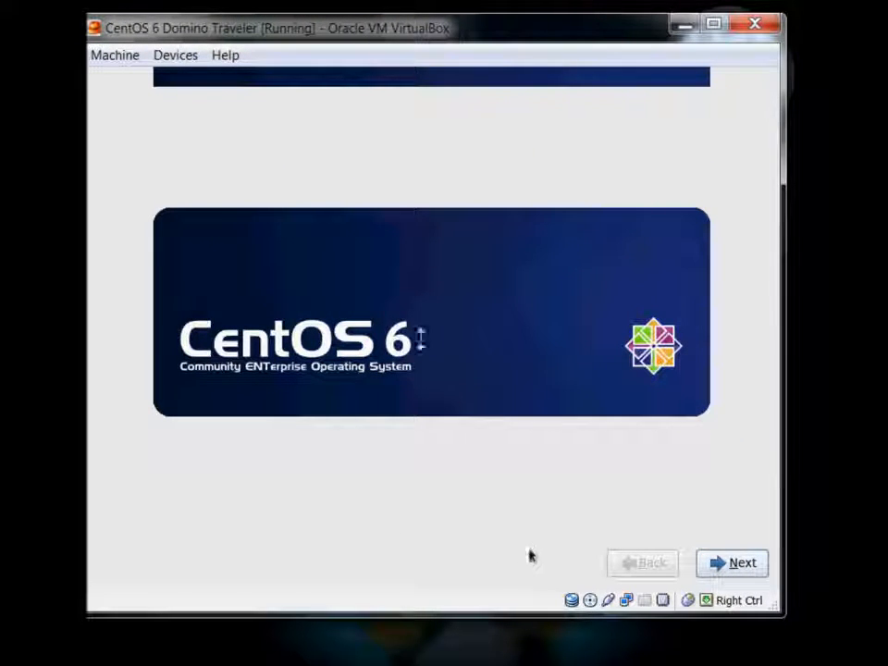
Accept English, U.S. English keyboard and Basic Storage Devices, and re-initialize the 20480 MB disk
{"action": "left_click", "coordinate": [722, 567]}
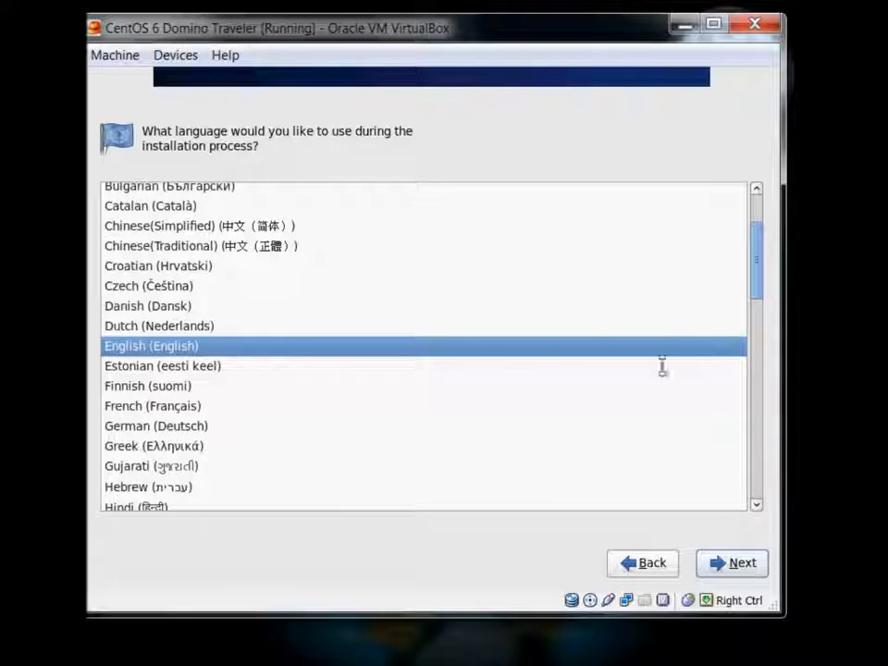
{"action": "left_click", "coordinate": [727, 562]}
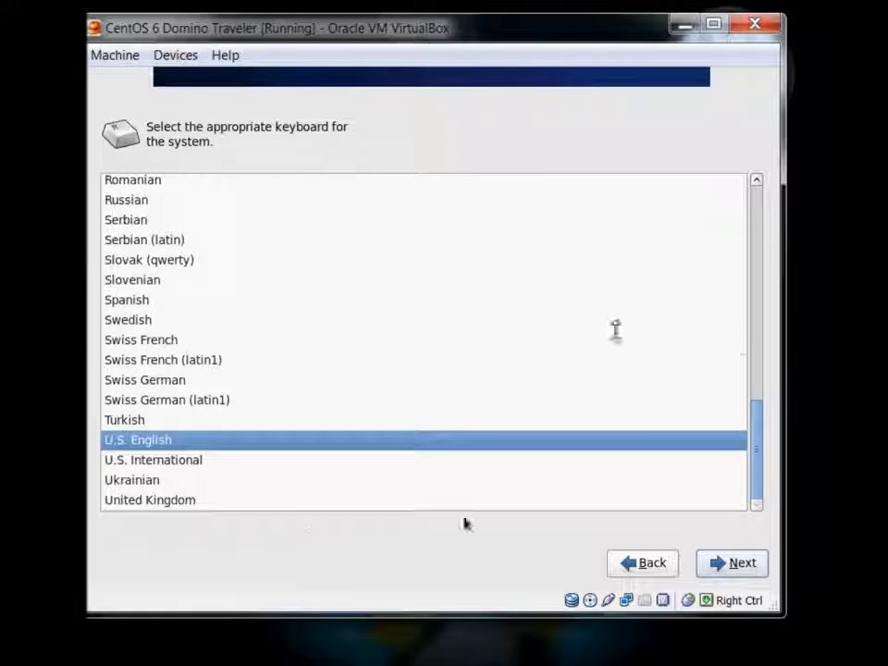
{"action": "left_click", "coordinate": [752, 565]}
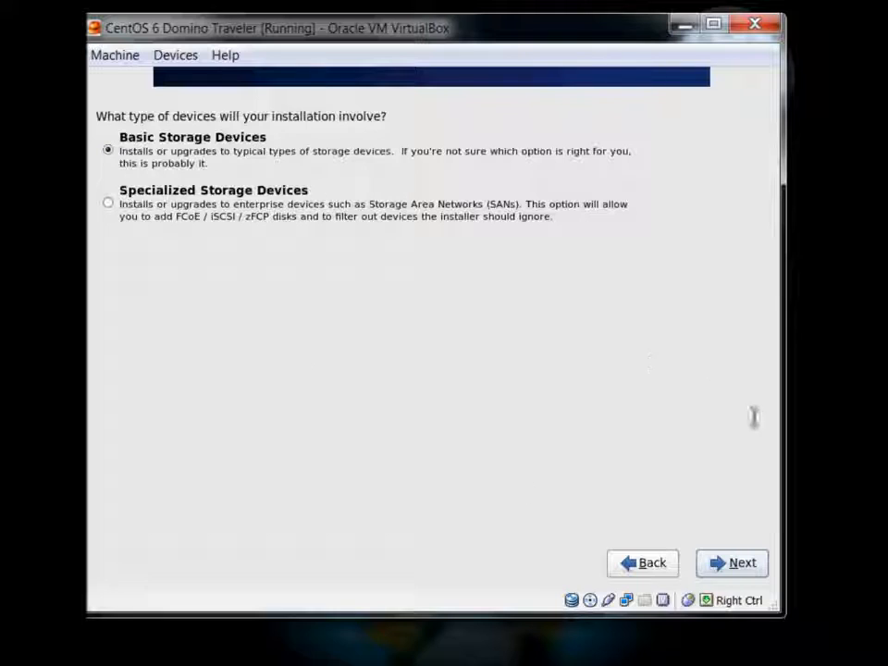
{"action": "left_click", "coordinate": [748, 565]}
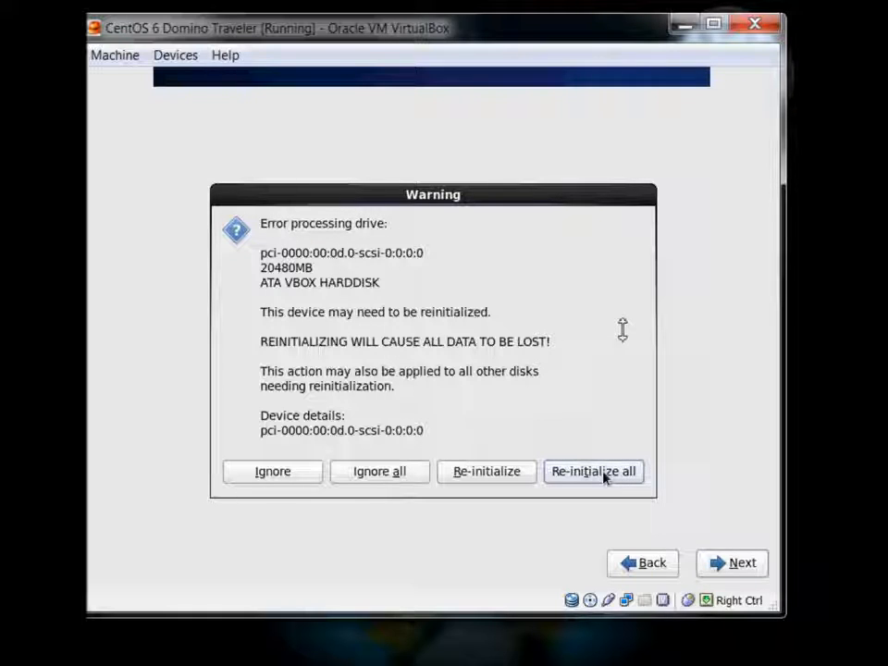
{"action": "left_click", "coordinate": [600, 472]}
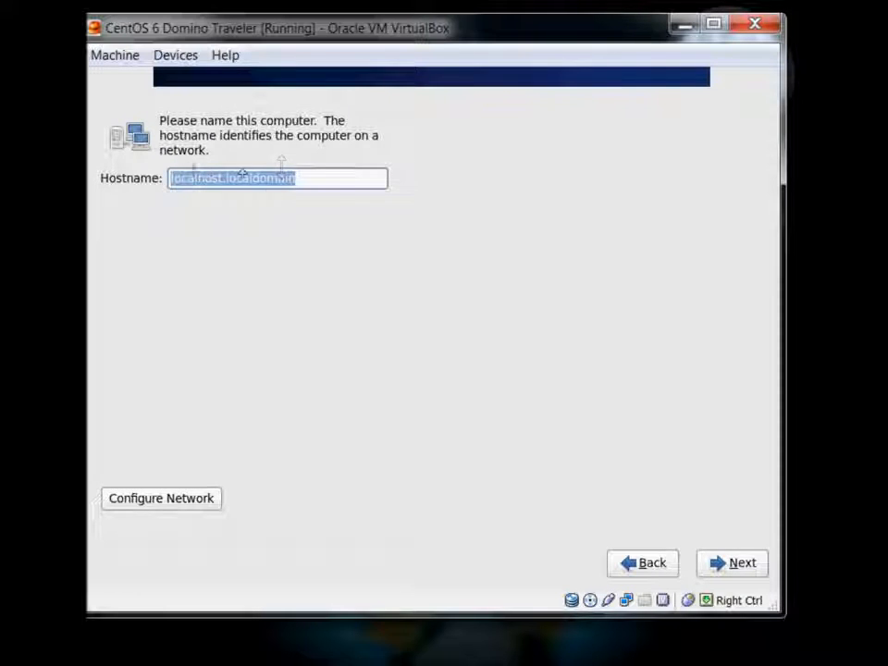
Keep the localhost.localdomain hostname and set the time zone to America/Detroit
{"action": "left_click", "coordinate": [740, 563]}
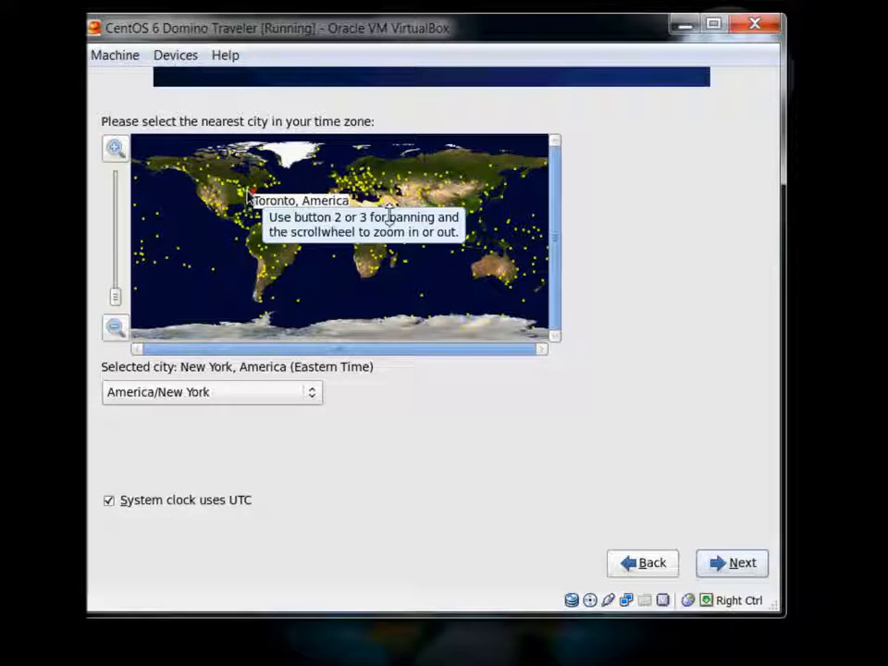
{"action": "left_click", "coordinate": [246, 198]}
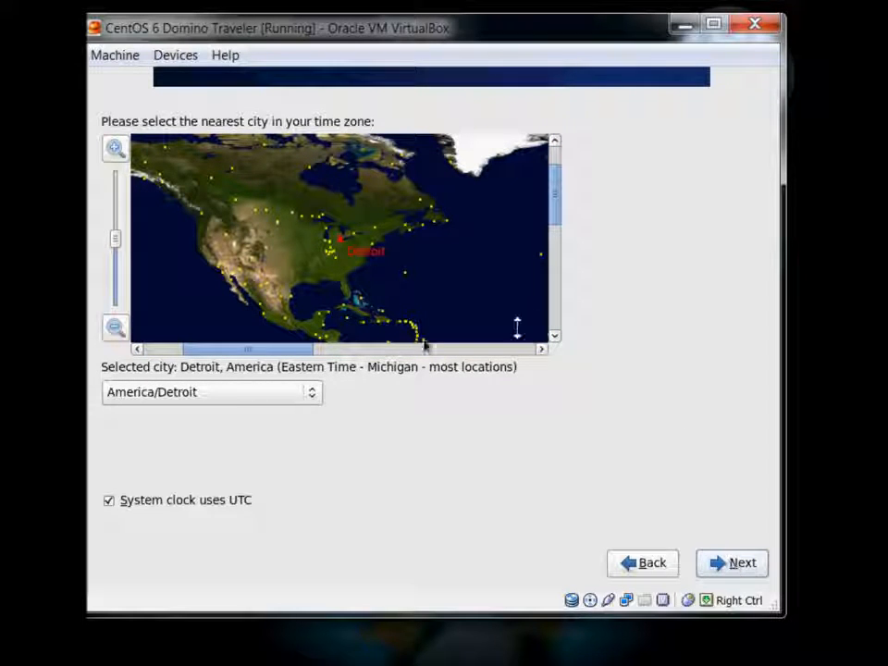
{"action": "left_click", "coordinate": [730, 563]}
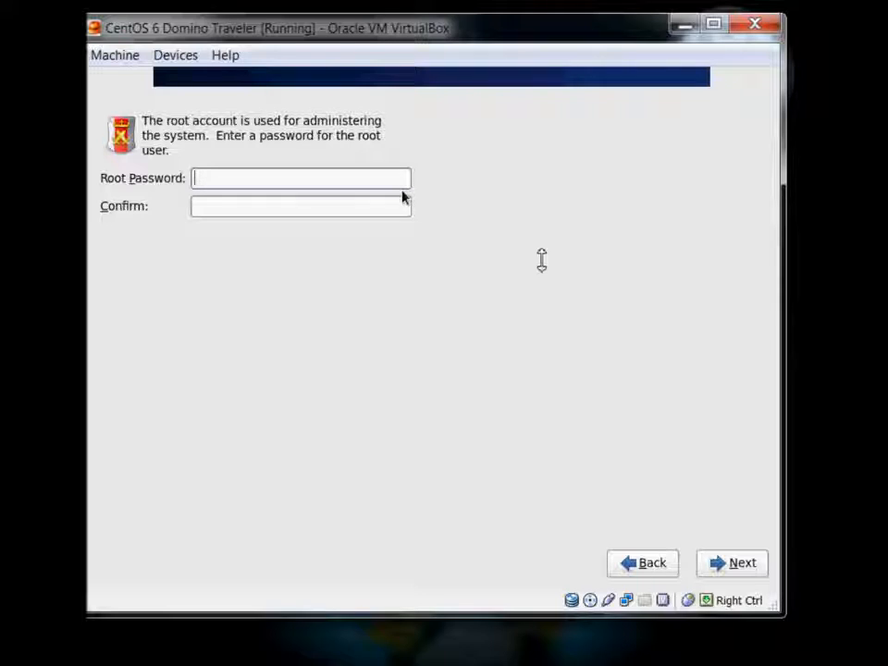
Enter and confirm the root password for the new system
{"action": "type", "text": "password12"}
{"action": "key", "text": "Tab"}
{"action": "type", "text": "passwo"}
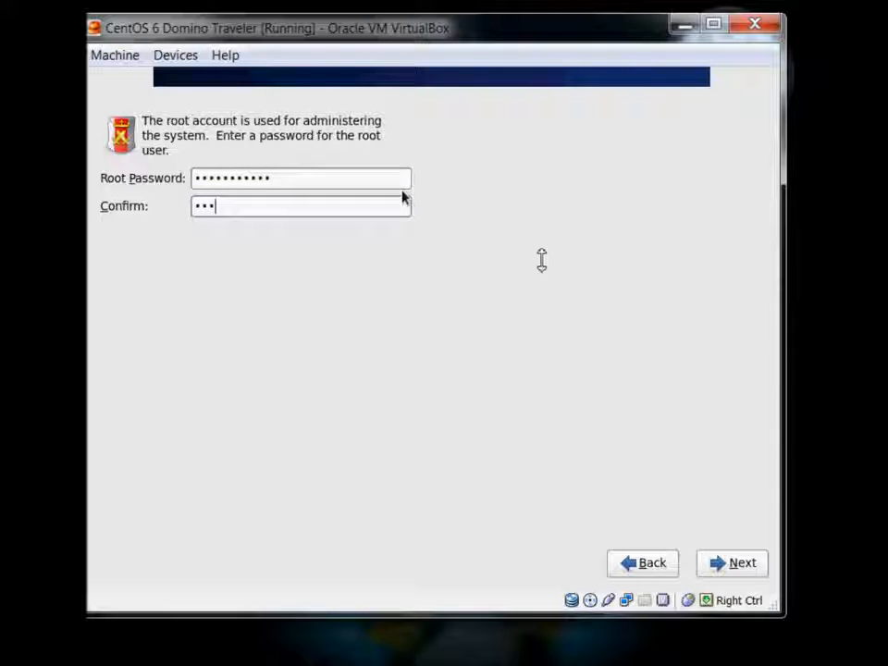
{"action": "type", "text": "rd"}
{"action": "type", "text": "123"}
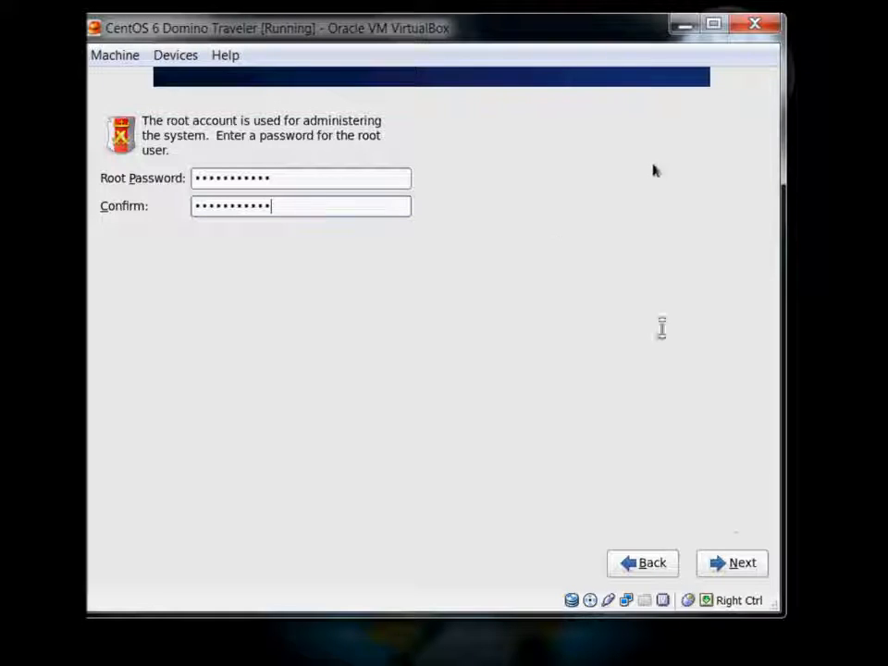
{"action": "left_click", "coordinate": [731, 564]}
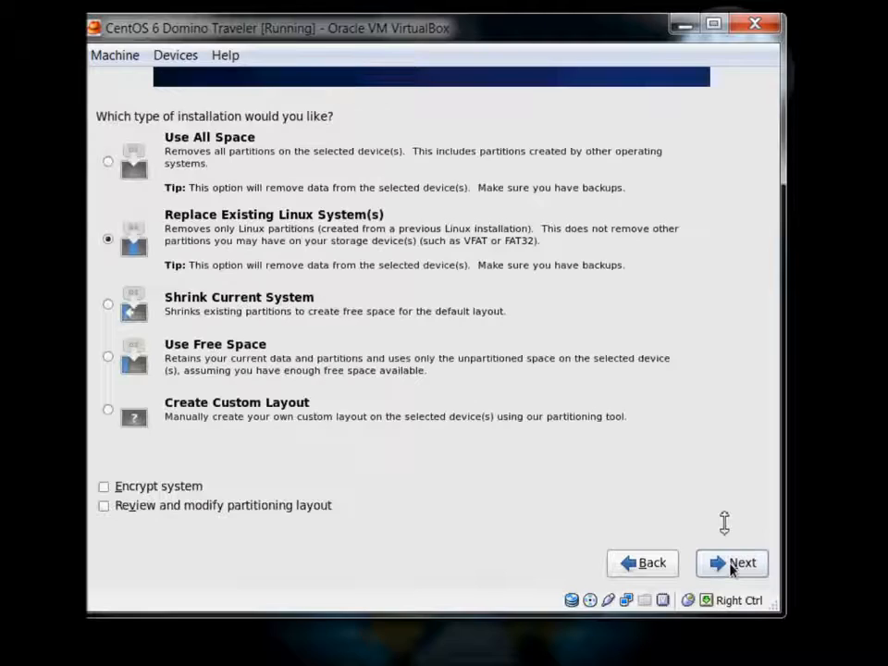
Choose the Use All Space layout and write the partitioning changes to disk
{"action": "left_click", "coordinate": [108, 162]}
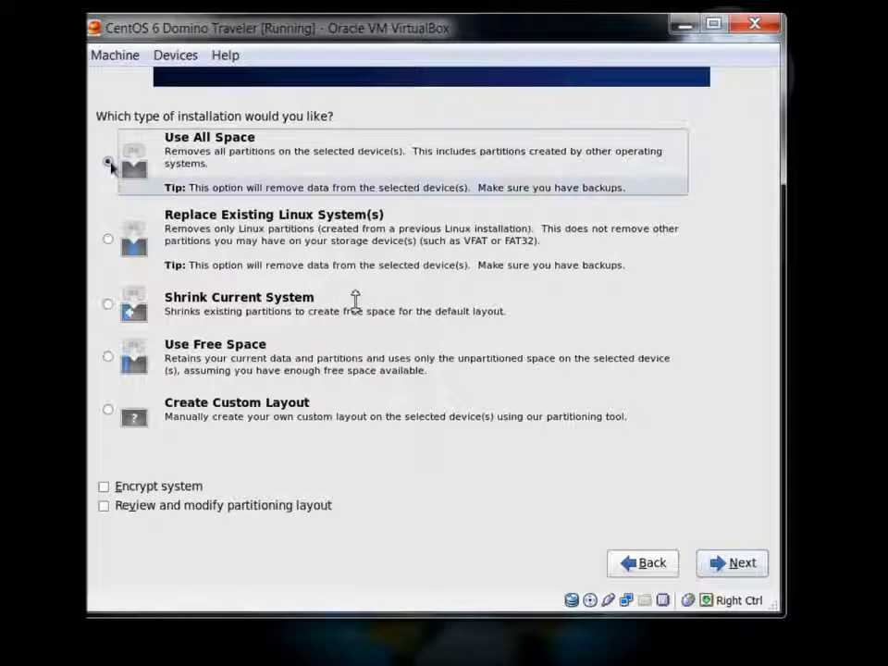
{"action": "left_click", "coordinate": [743, 565]}
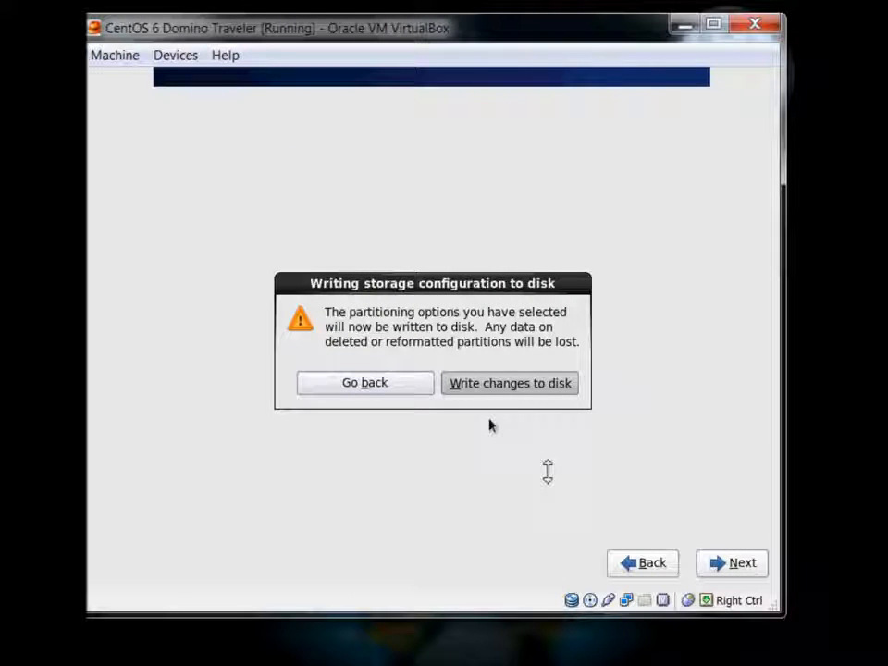
{"action": "key", "text": "Return"}
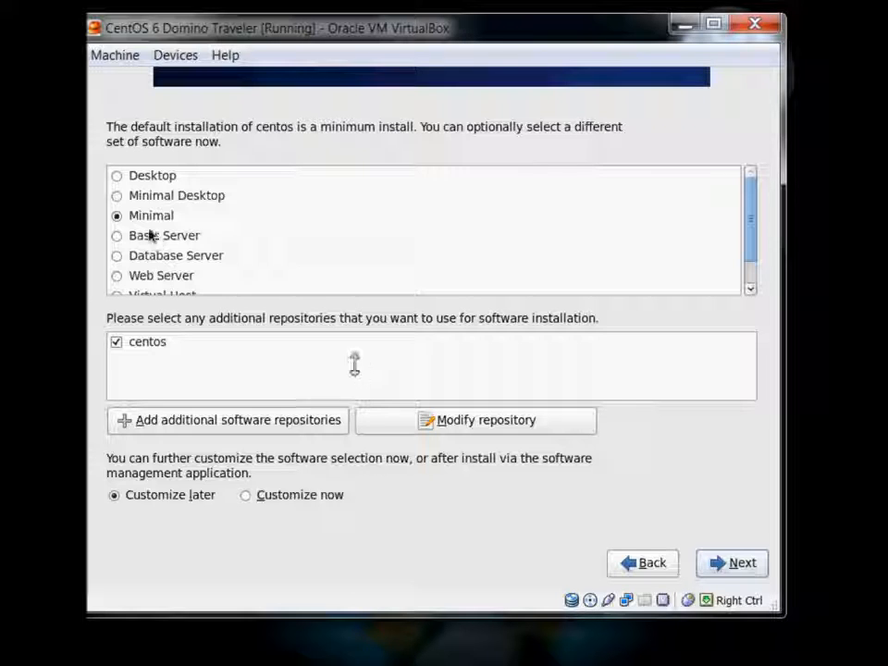
Select the Desktop software set and begin the installation
{"action": "left_click", "coordinate": [118, 178]}
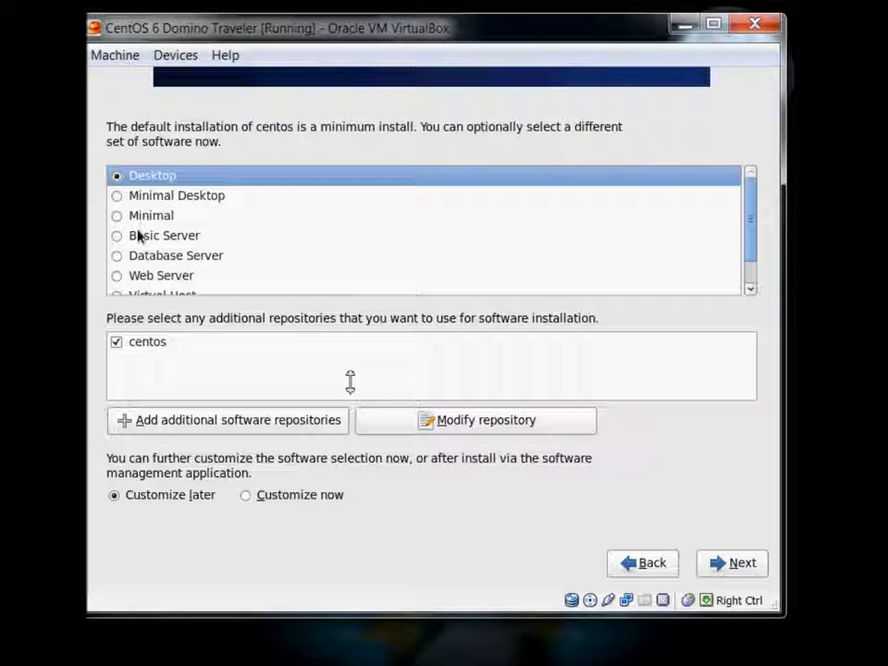
{"action": "left_click", "coordinate": [744, 566]}
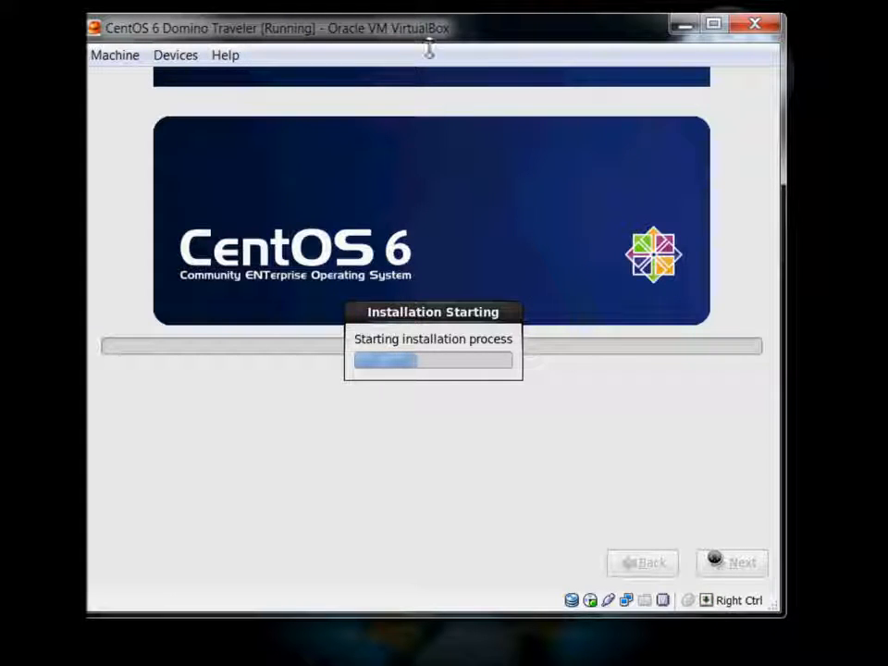
Reposition and enlarge the VM window while all 1056 packages install to completion
{"action": "left_click_drag", "start_coordinate": [426, 26], "coordinate": [418, 110]}
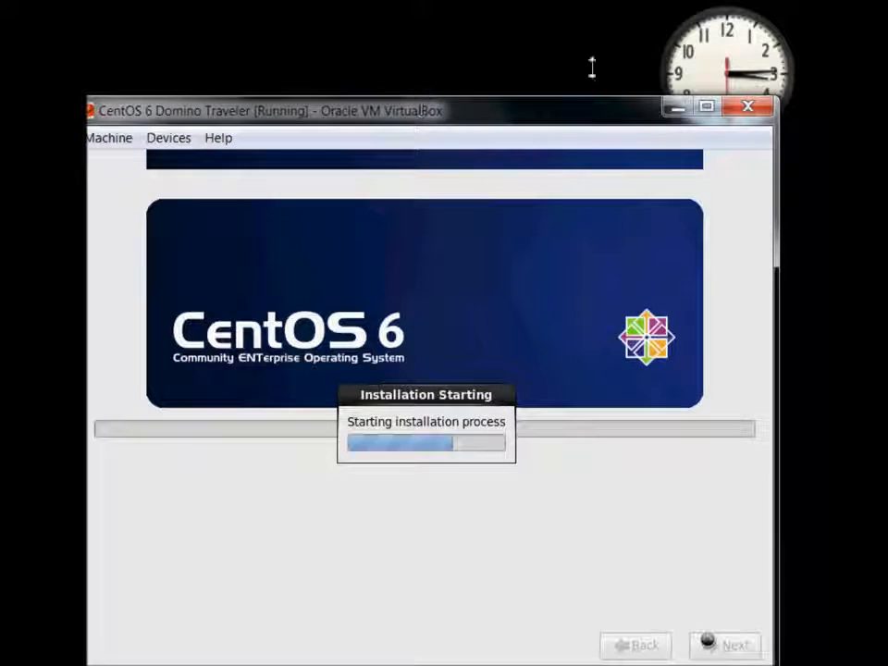
{"action": "left_click", "coordinate": [723, 33]}
{"action": "left_click_drag", "start_coordinate": [723, 33], "coordinate": [721, 13]}
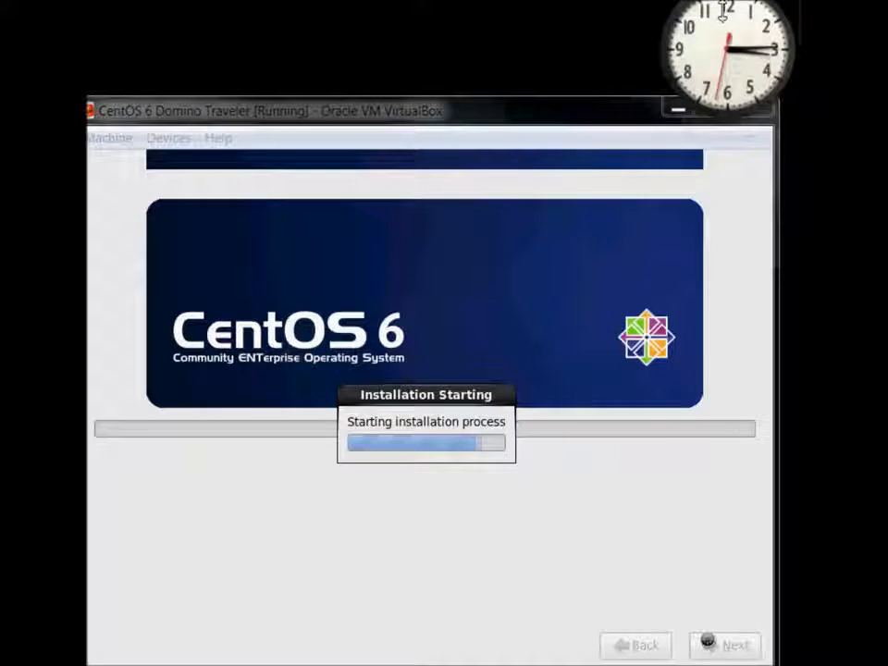
{"action": "mouse_move", "coordinate": [589, 98]}
{"action": "left_mouse_down"}
{"action": "mouse_move", "coordinate": [595, 83]}
{"action": "mouse_move", "coordinate": [595, 91]}
{"action": "left_mouse_up"}
{"action": "left_click", "coordinate": [685, 50]}
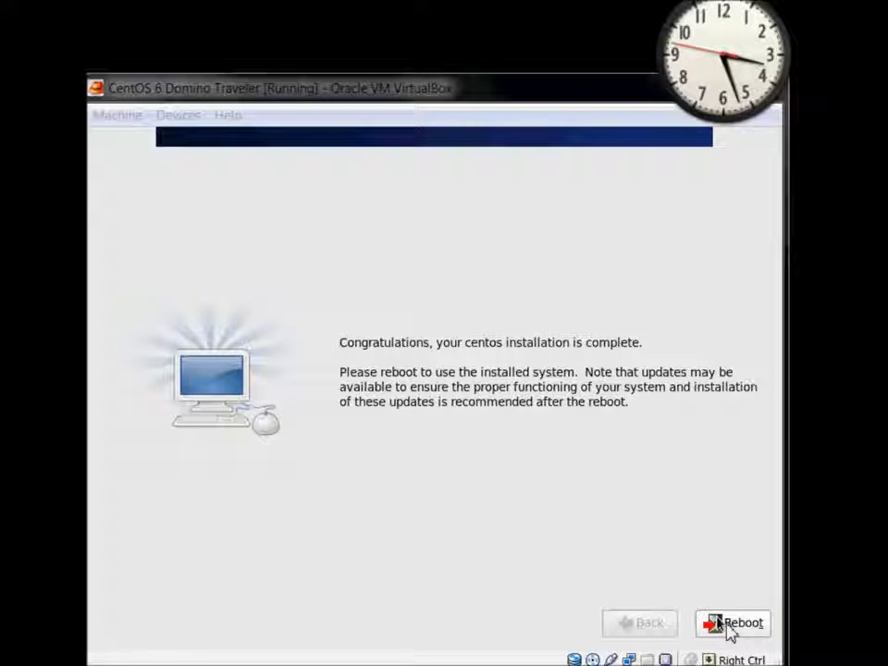
Reboot the VM into the installed CentOS system to reach the Setup Agent Welcome page
{"action": "left_click", "coordinate": [727, 625]}
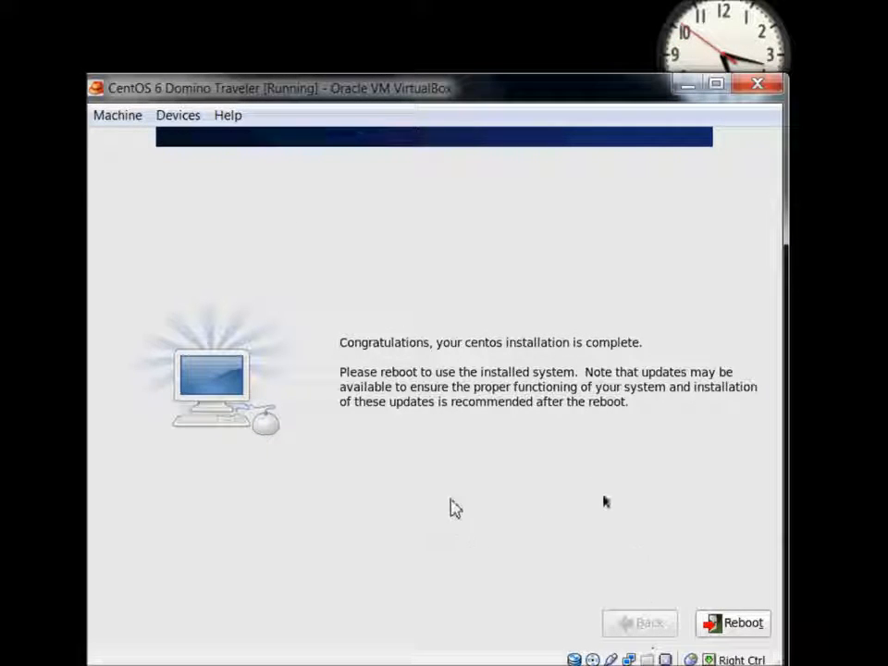
{"action": "left_click", "coordinate": [746, 626]}
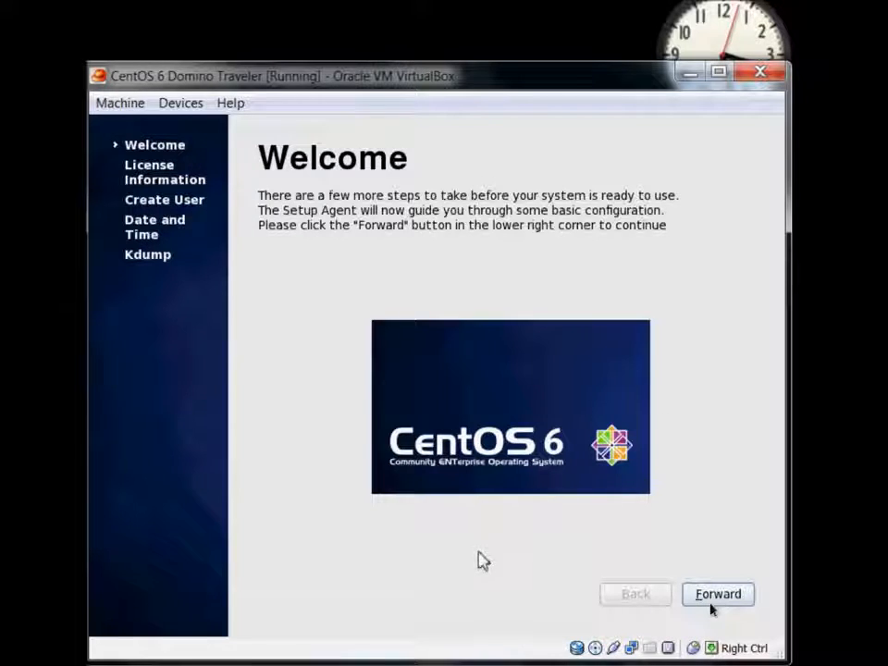
Move past Welcome and accept the CentOS license agreement to reach Create User
{"action": "left_click", "coordinate": [722, 595]}
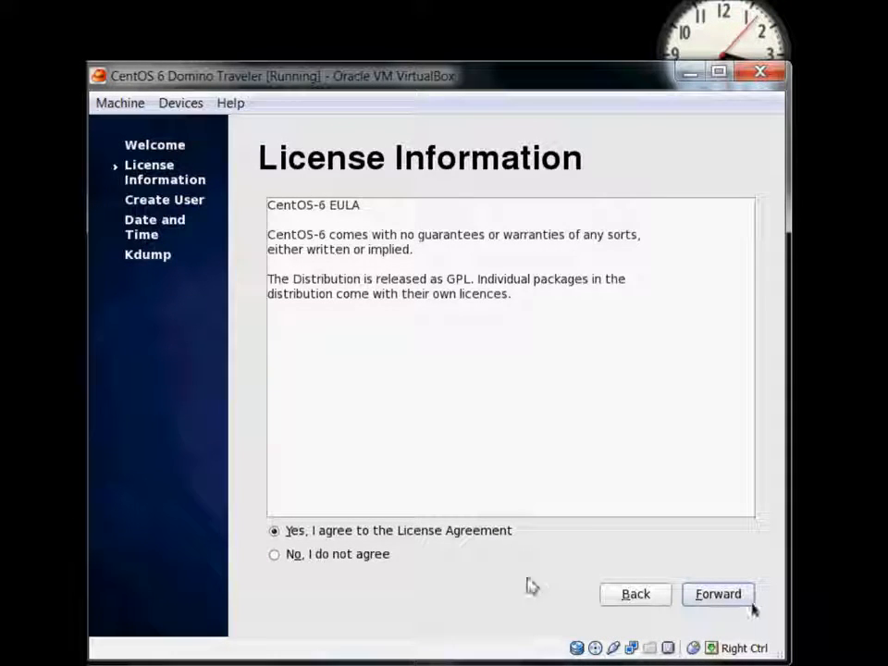
{"action": "left_click", "coordinate": [718, 595]}
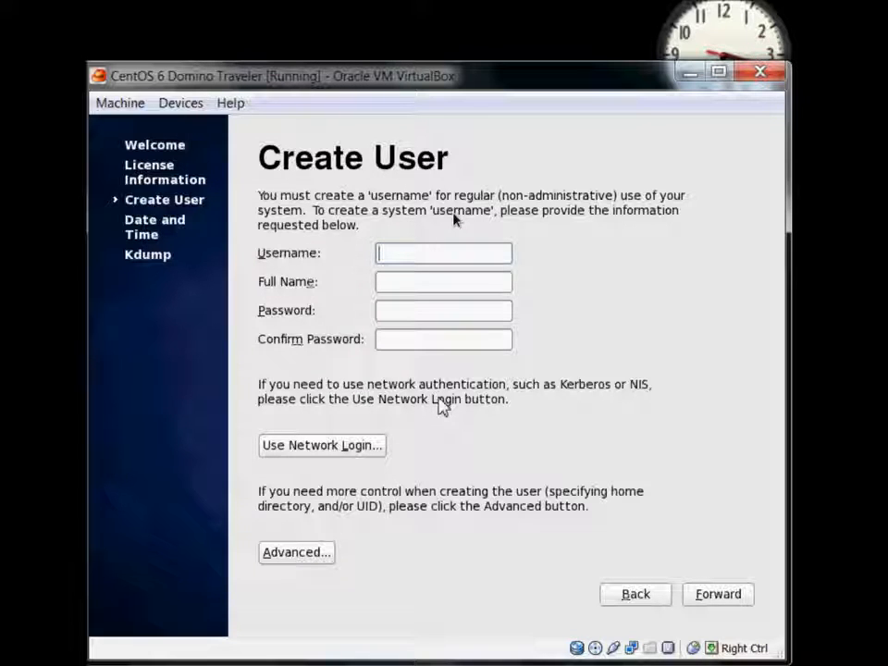
Create the regular user with a username, full name and password, accepting the weak-password warning
{"action": "type", "text": "dolson"}
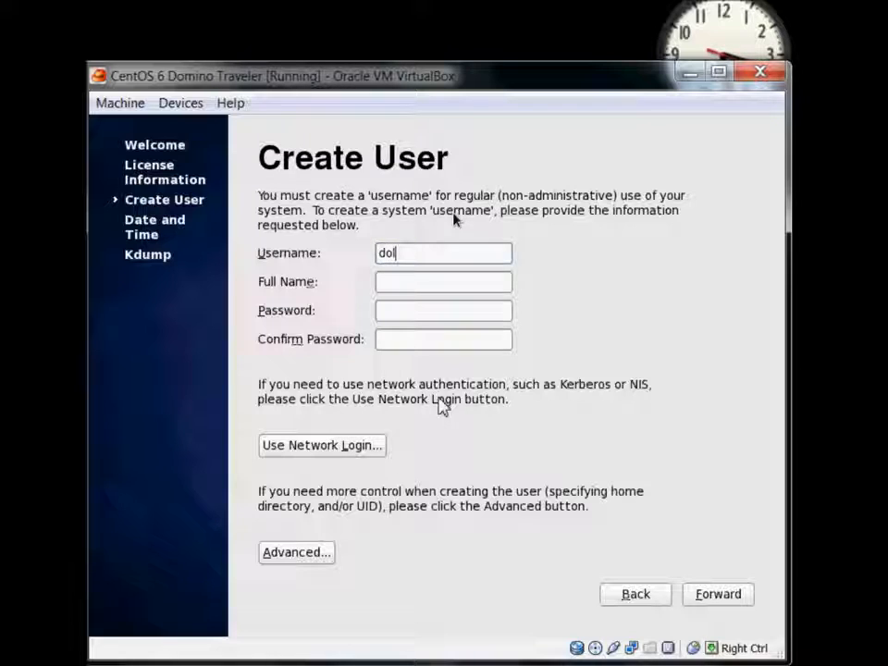
{"action": "type", "text": "Devin Olson"}
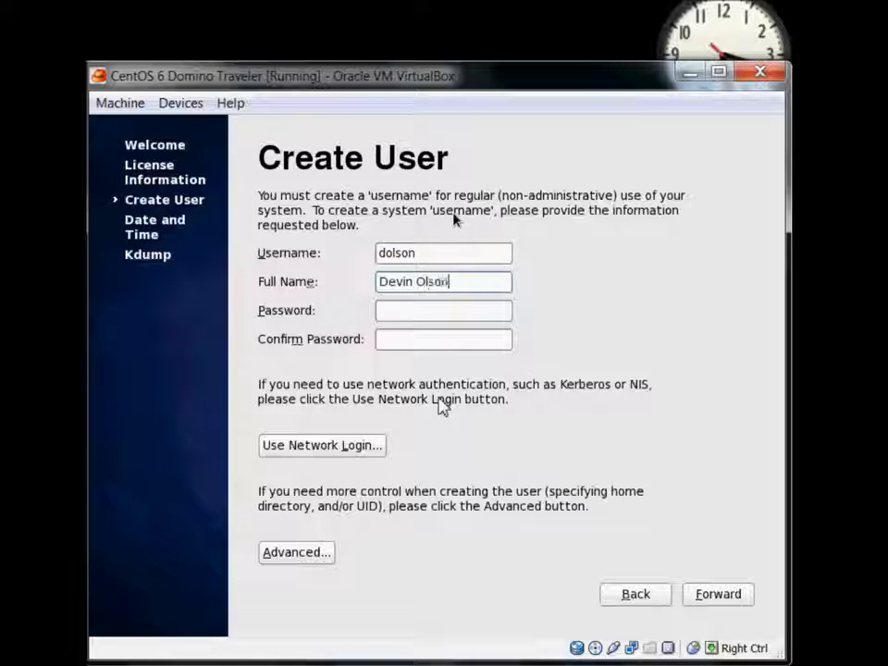
{"action": "key", "text": "Tab"}
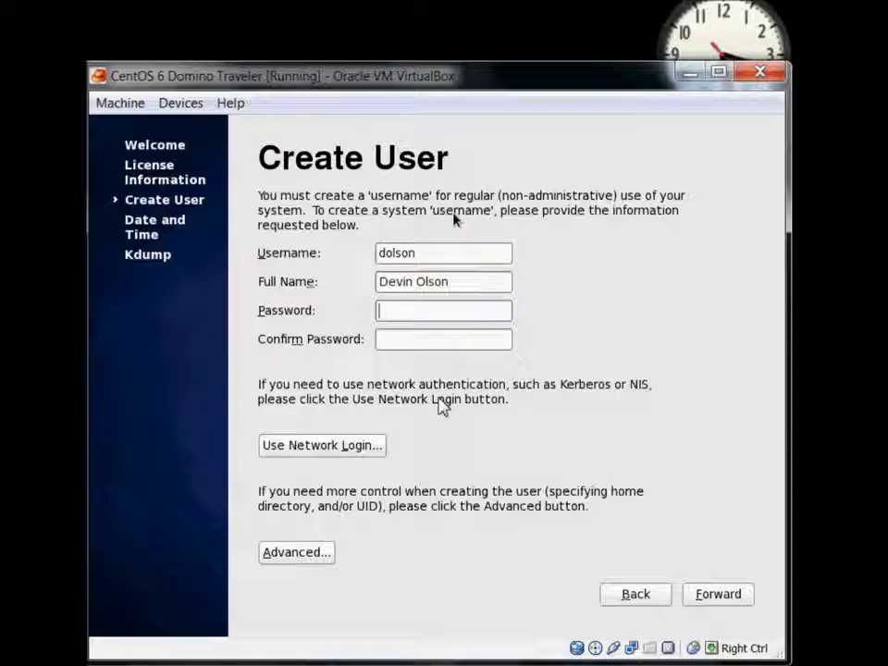
{"action": "type", "text": "********"}
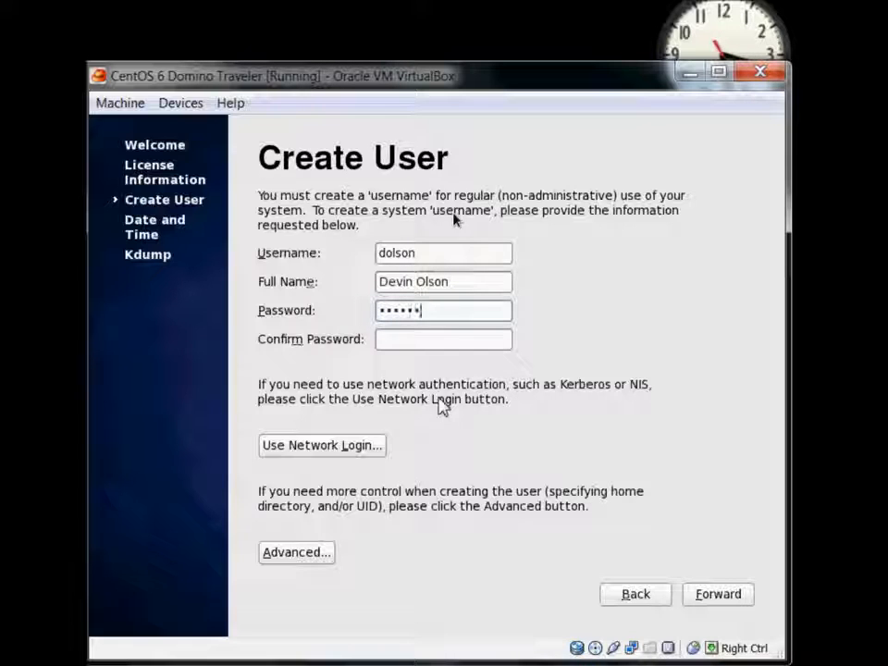
{"action": "key", "text": "Tab"}
{"action": "type", "text": "********"}
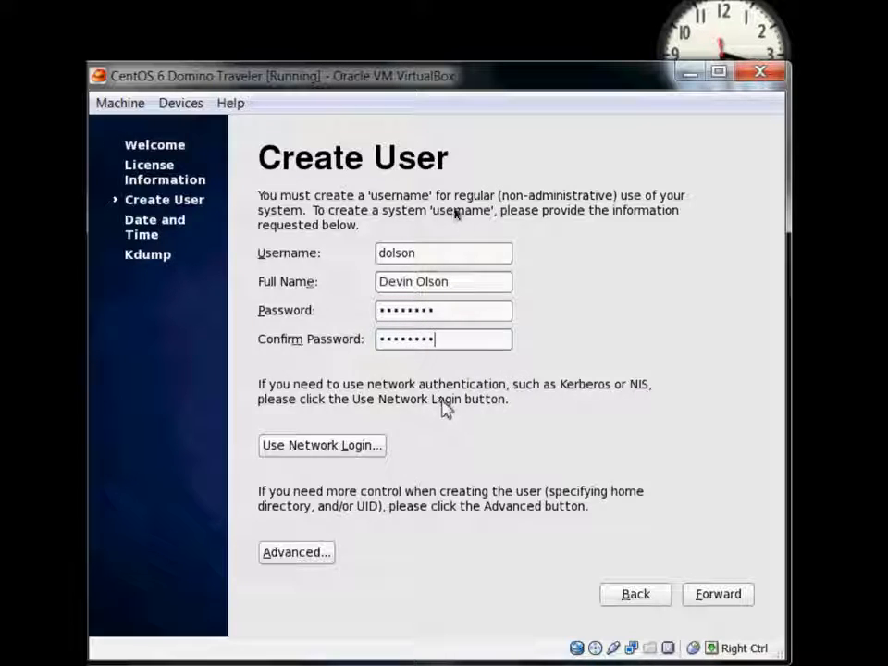
{"action": "left_click", "coordinate": [726, 597]}
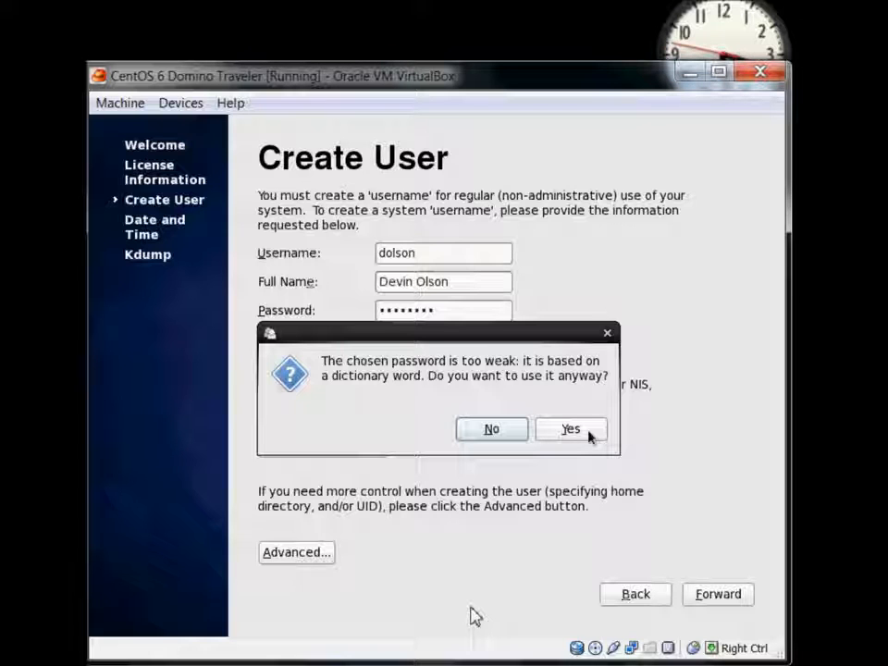
{"action": "left_click", "coordinate": [591, 436]}
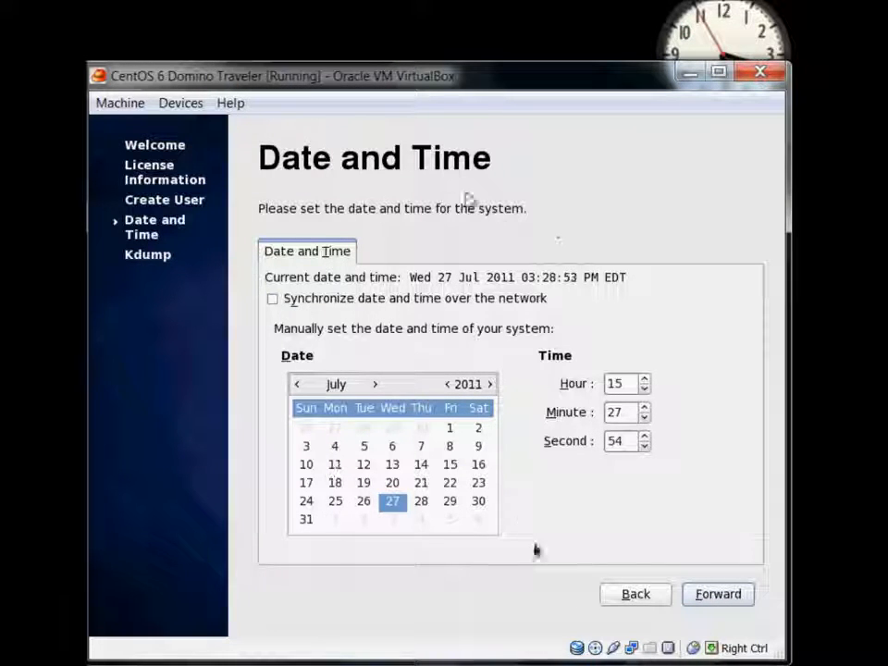
Accept the date and time, dismiss the kdump memory error, and finish first-boot setup
{"action": "left_click", "coordinate": [723, 596]}
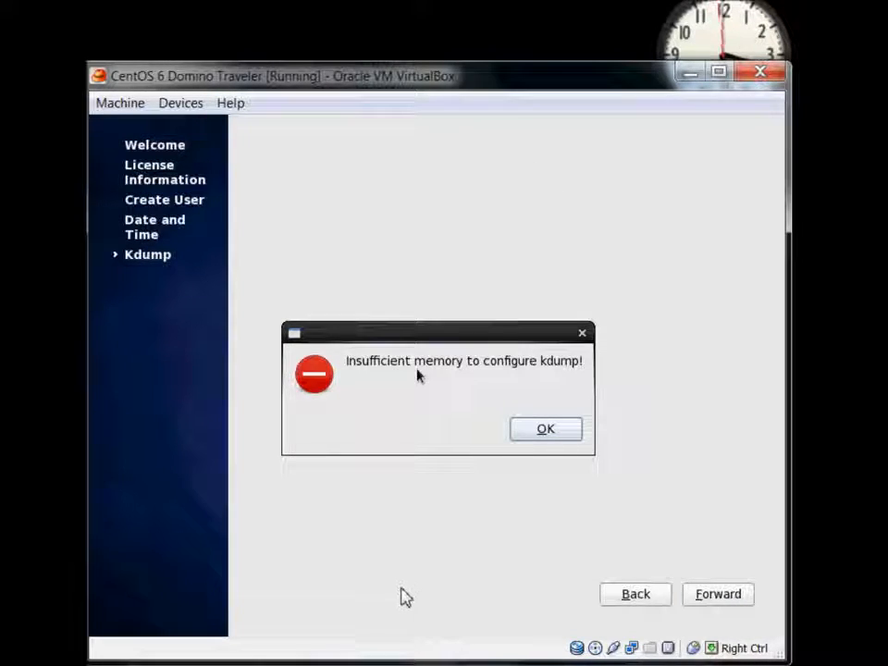
{"action": "left_click", "coordinate": [541, 431]}
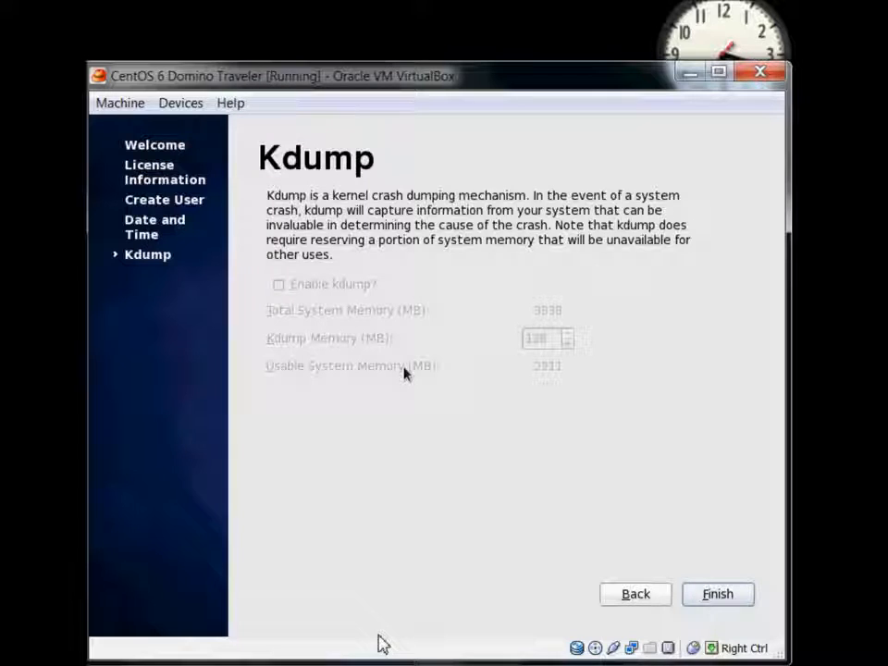
{"action": "left_click", "coordinate": [720, 597]}
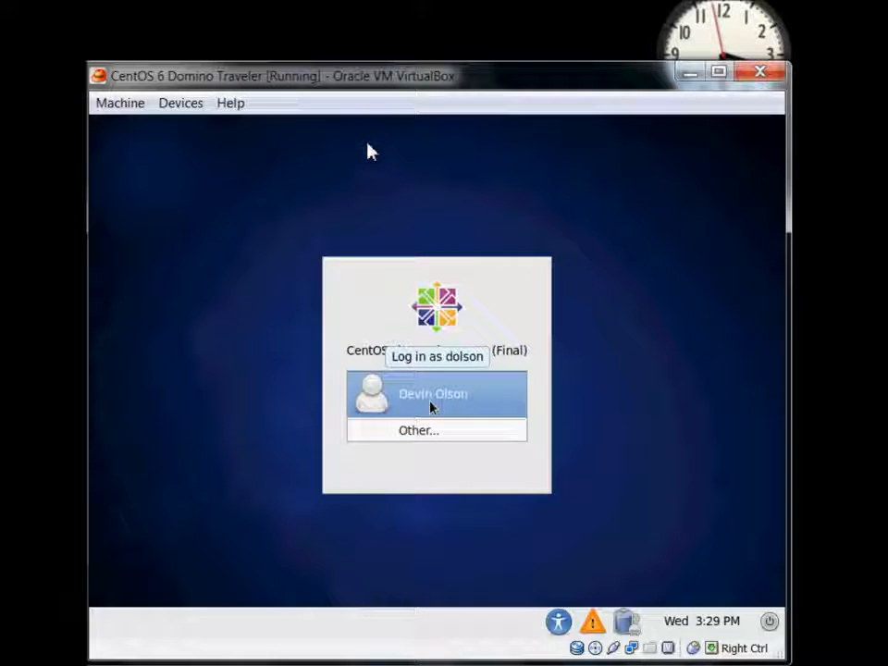
Log in at the GNOME screen as the new user with the account password
{"action": "left_click", "coordinate": [431, 407]}
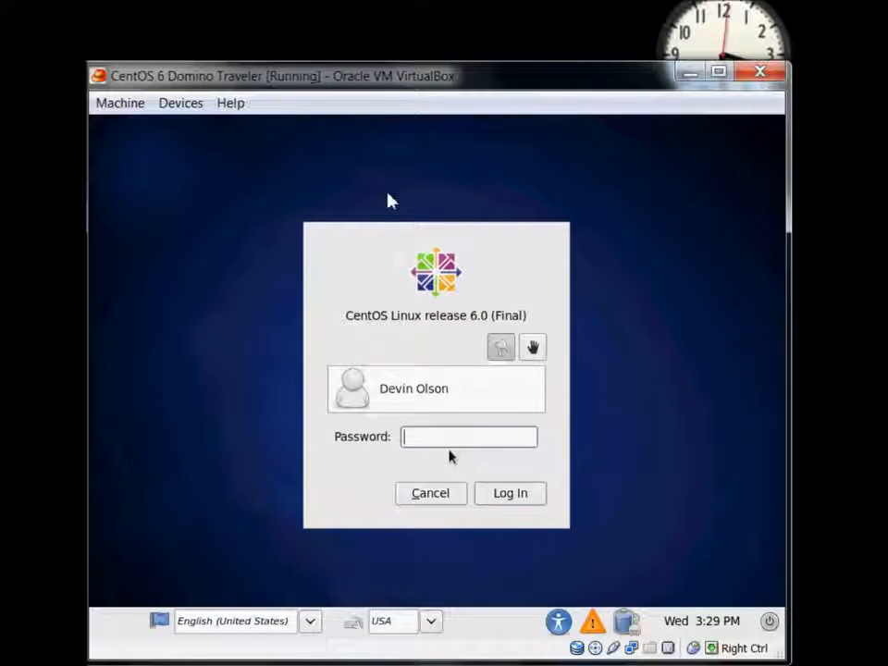
{"action": "type", "text": "pa"}
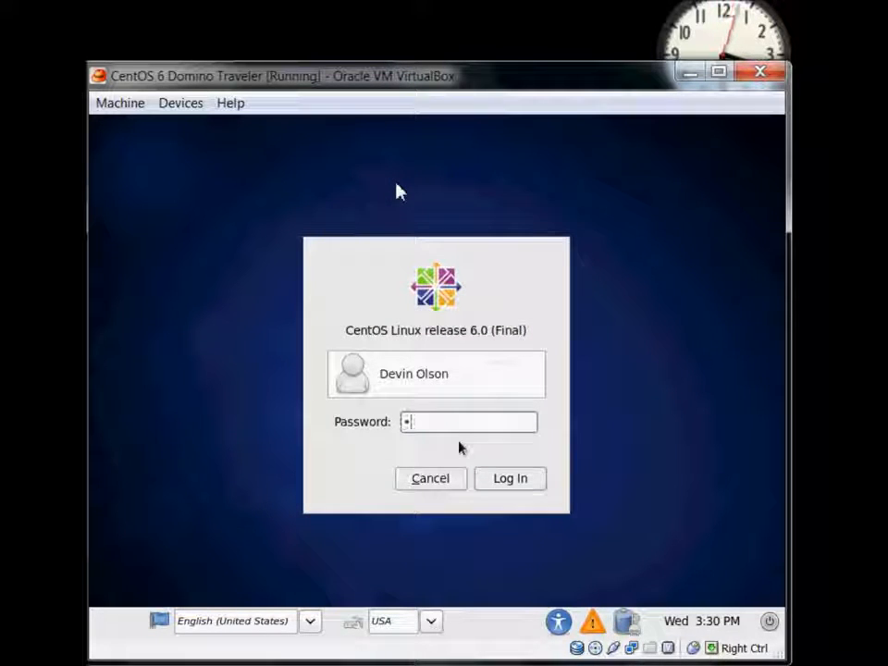
{"action": "type", "text": "ss"}
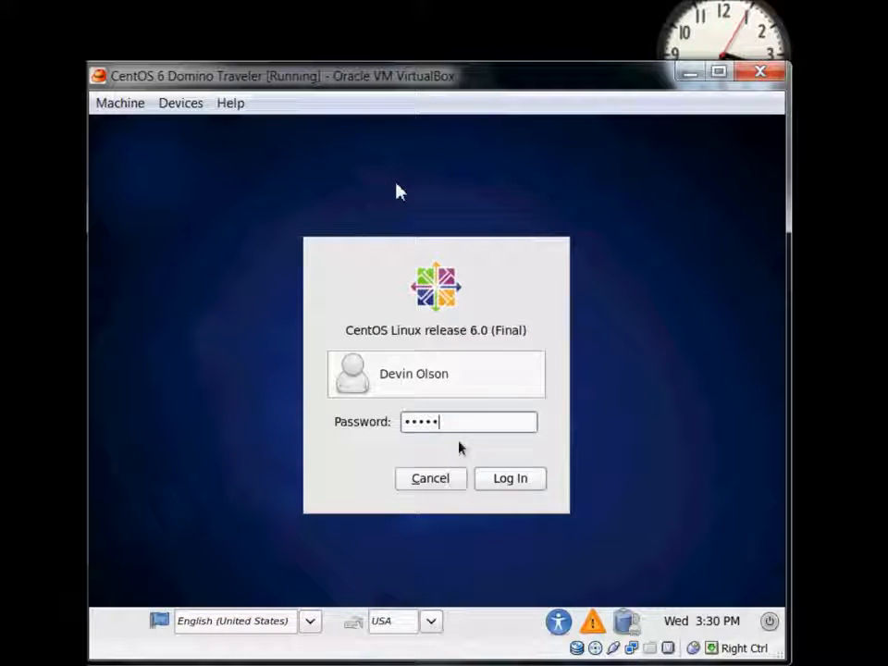
{"action": "type", "text": "password"}
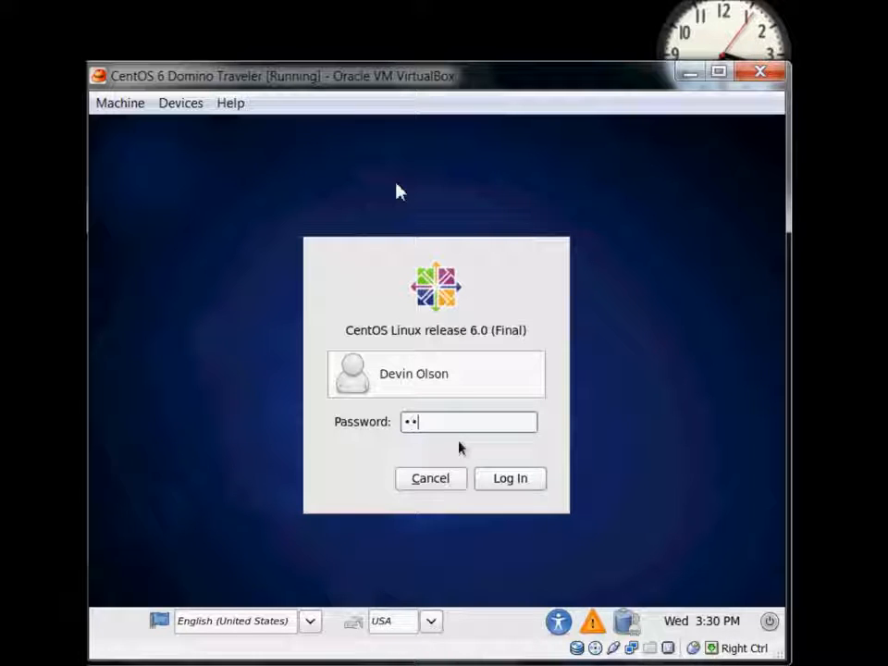
{"action": "key", "text": "Return"}
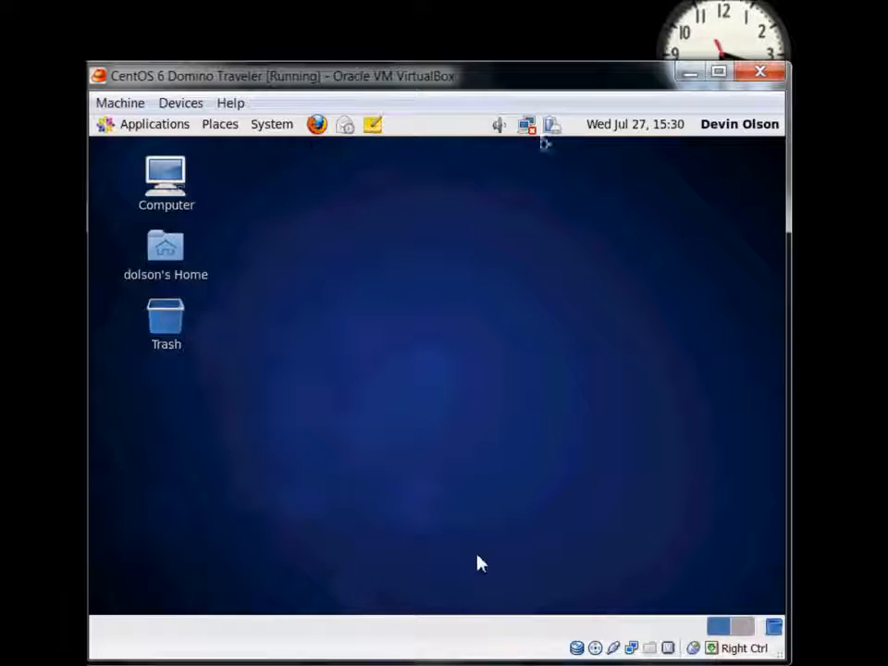
Launch Firefox from the top GNOME panel launcher
{"action": "left_click", "coordinate": [317, 124]}
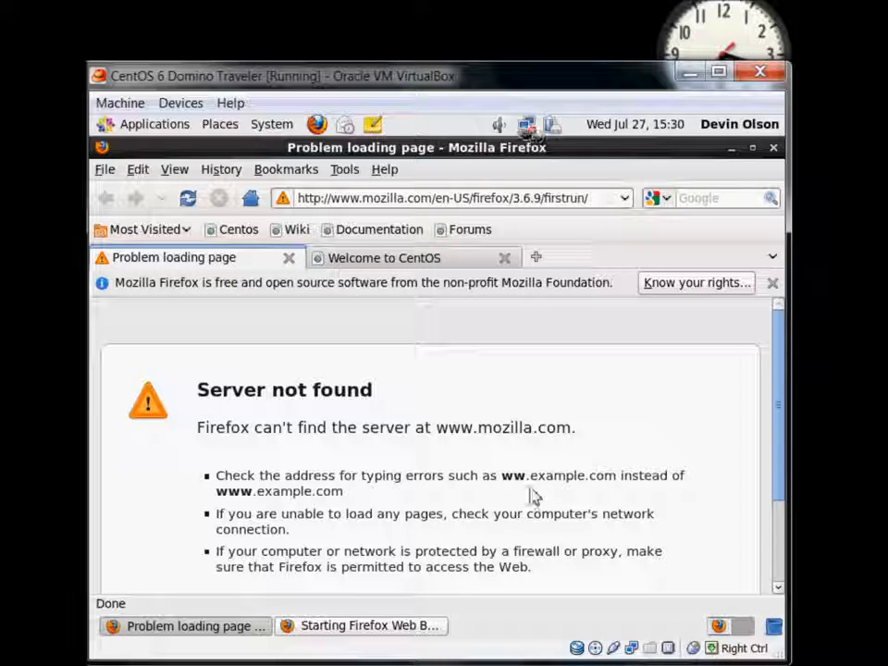
Activate the System eth0 wired connection from the NetworkManager menu
{"action": "left_click", "coordinate": [527, 126]}
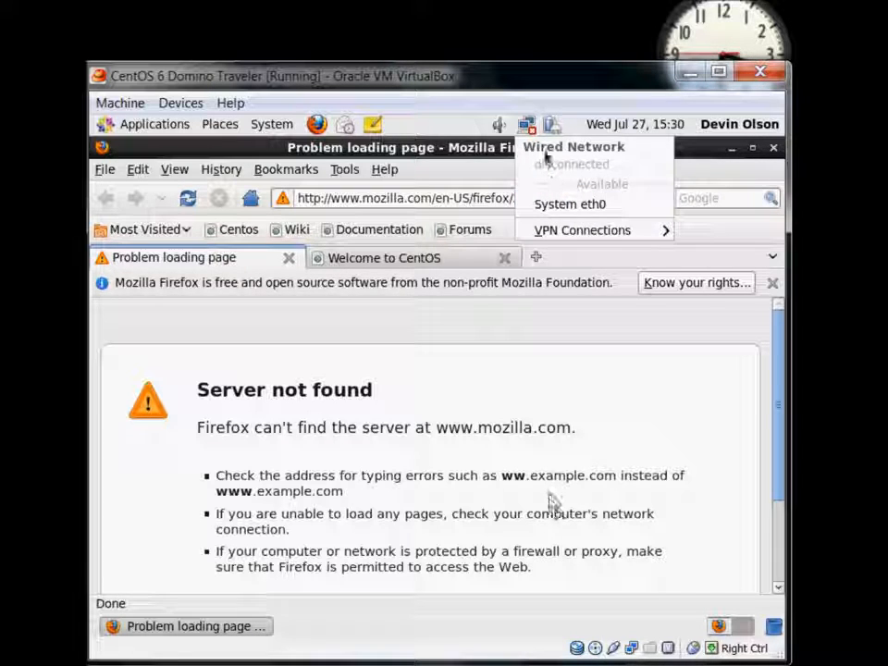
{"action": "left_click", "coordinate": [552, 211]}
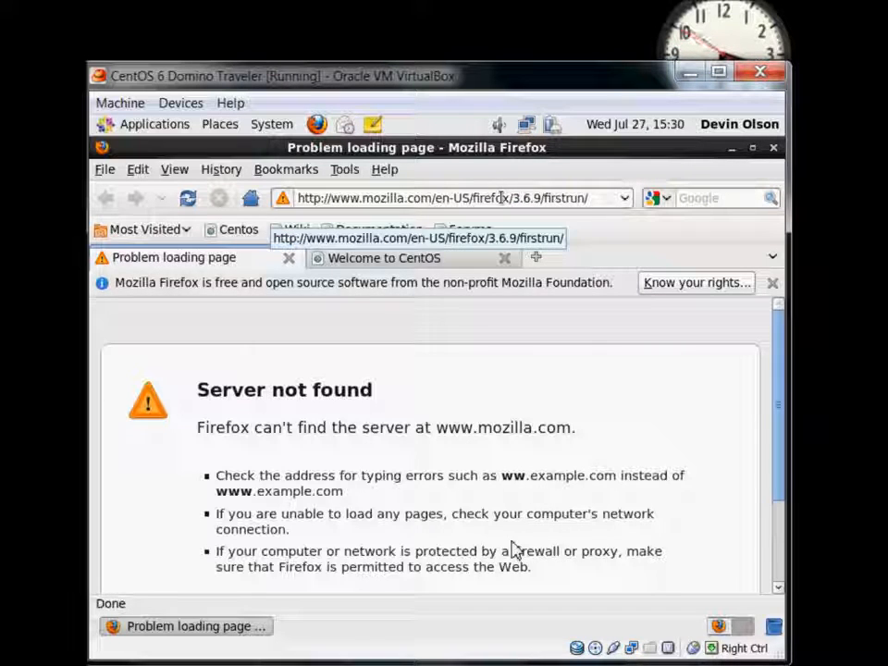
Load the Spanky's Place blog URL in Firefox's address bar, then close the window
{"action": "double_click", "coordinate": [583, 200]}
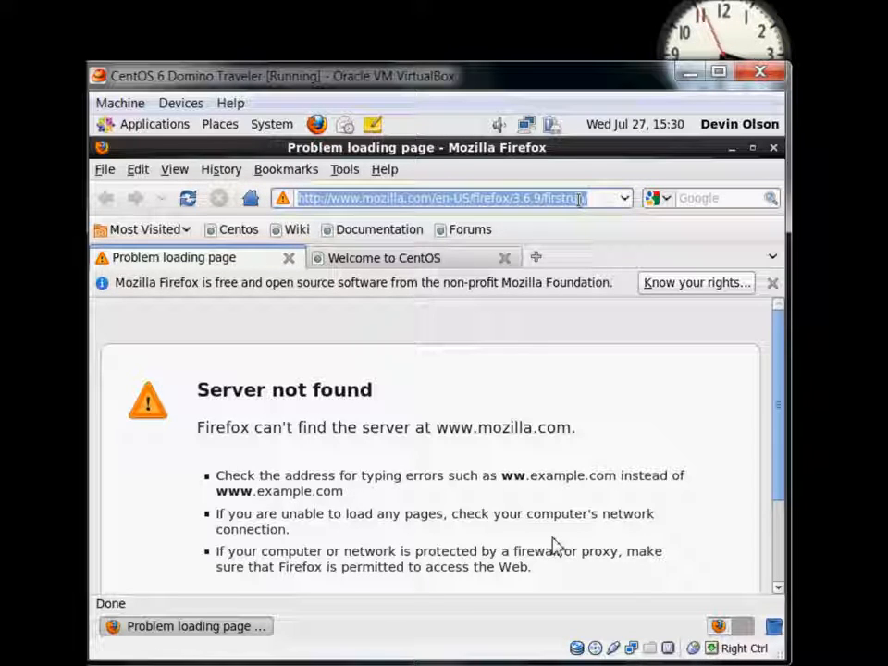
{"action": "type", "text": "www.d"}
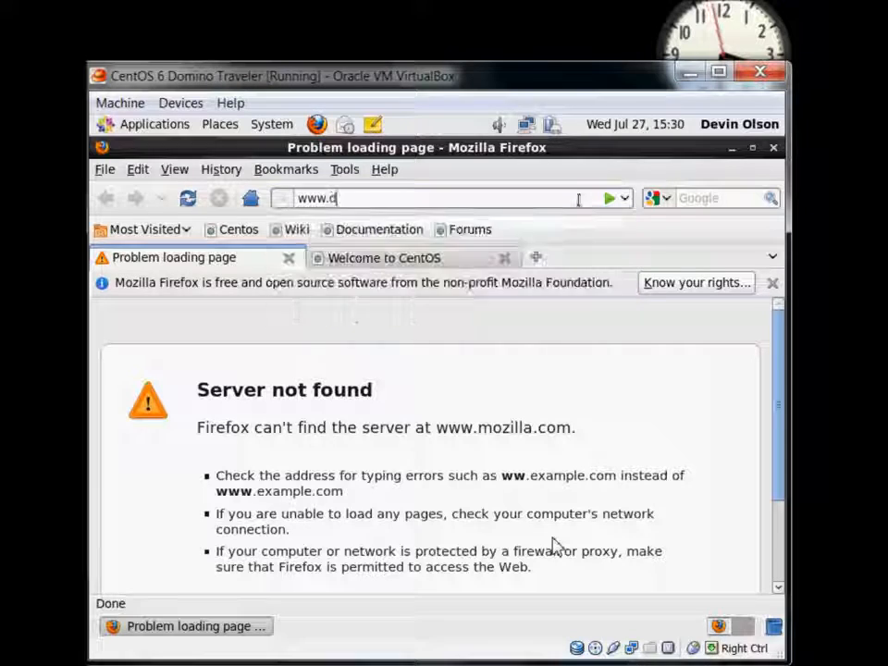
{"action": "type", "text": "evinolson.net"}
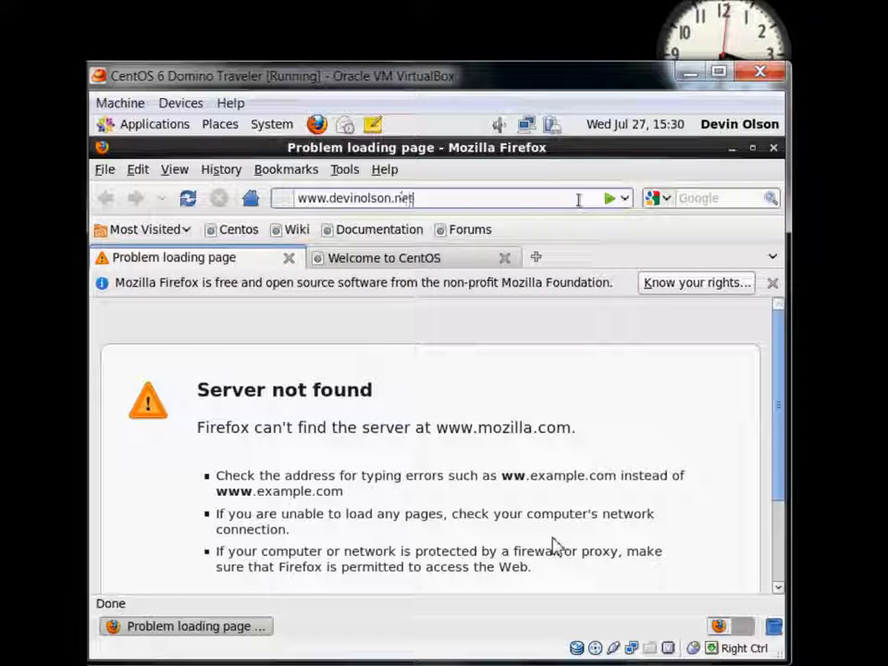
{"action": "key", "text": "Return"}
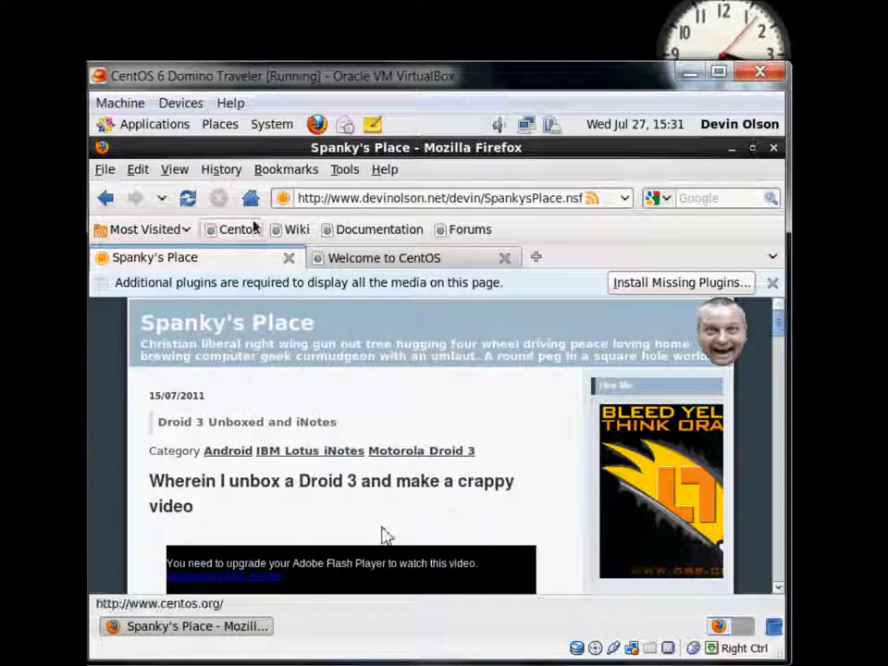
{"action": "left_click", "coordinate": [773, 147]}
Choose Save and Quit to close Firefox, leaving the empty CentOS desktop
{"action": "left_click", "coordinate": [559, 420]}
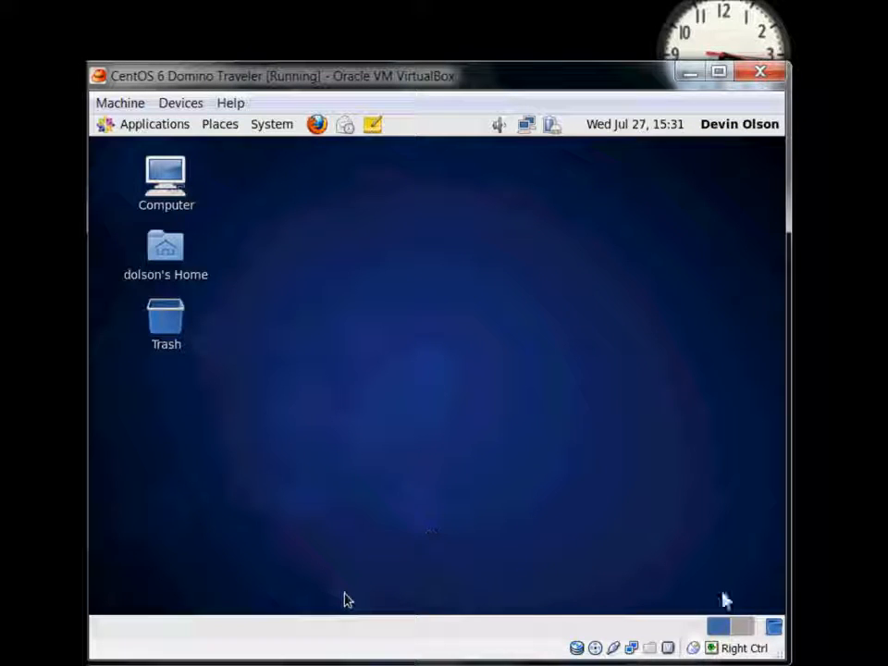
{"action": "left_click", "coordinate": [743, 53]}
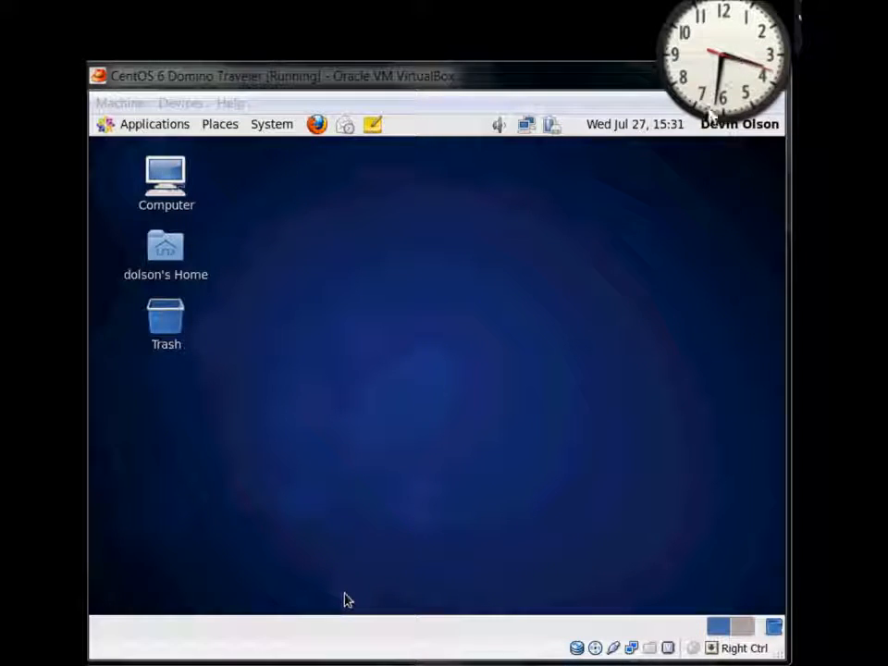